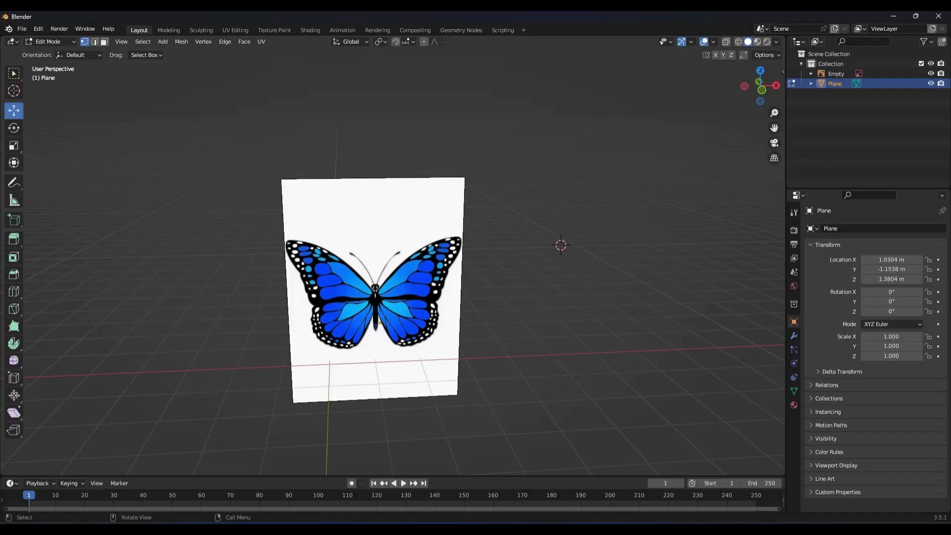
Return to Object Mode in front view and add a new plane
key(Tab)
key(KP_1)
click(130, 42)
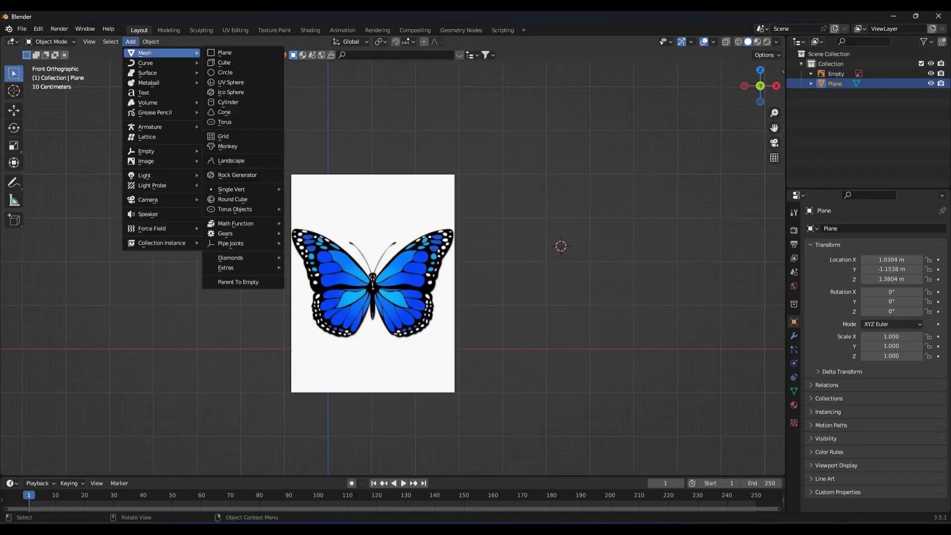
middle_drag(377, 248, 396, 228)
click(130, 41)
click(225, 52)
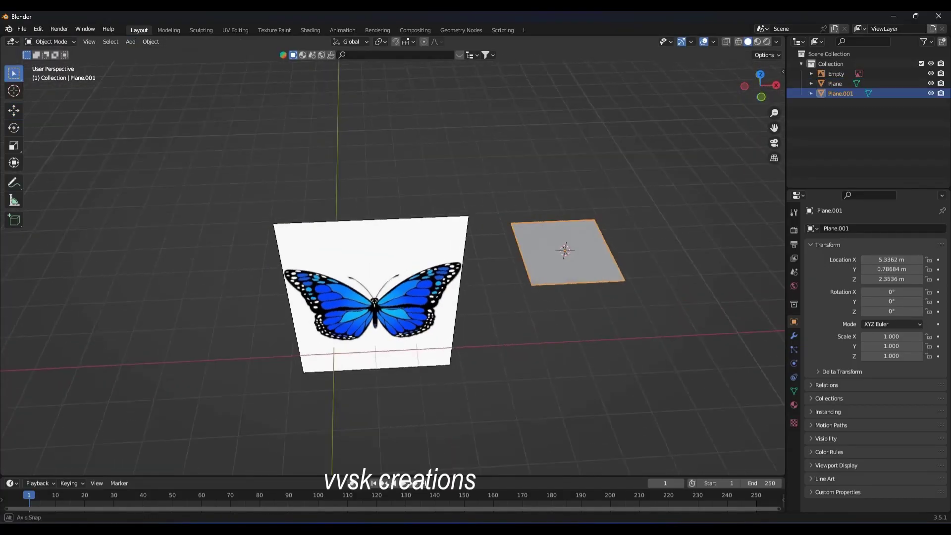
Move the new plane in front of the butterfly image and edit its mesh in Edit Mode
key(g)
click(340, 339)
key(KP_1)
middle_drag(376, 248, 382, 218)
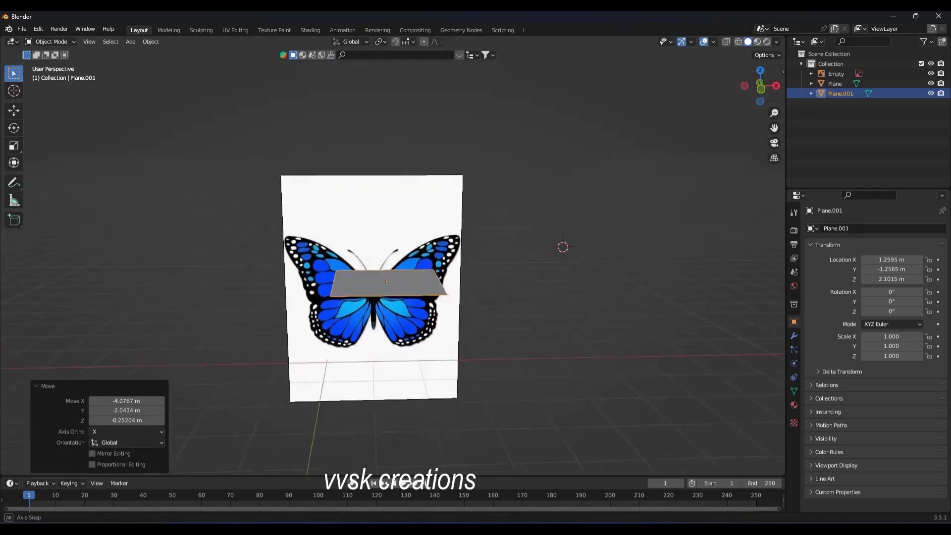
click(49, 41)
click(50, 64)
Select the plane's top-right vertex and collapse the plane's geometry onto it
key(alt+a)
scroll(391, 268, up, 4)
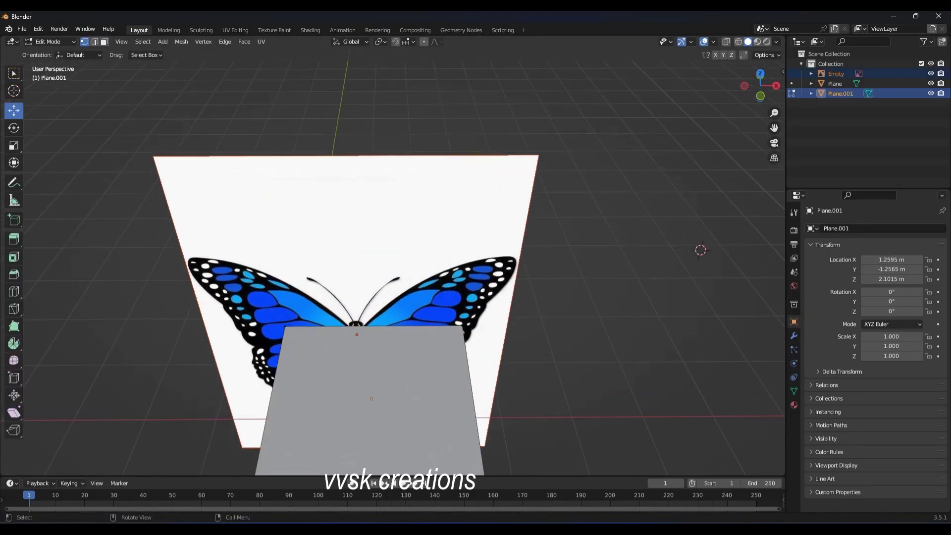
click(464, 327)
scroll(464, 327, down, 1)
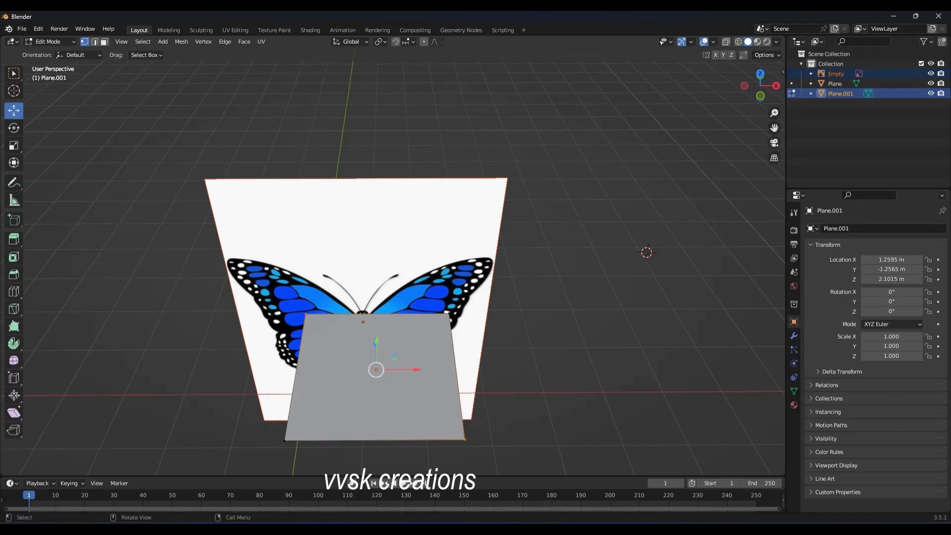
scroll(392, 267, down, 3)
mouse_move(391, 267)
middle_down()
mouse_move(347, 247)
mouse_move(376, 268)
middle_up()
key(g)
key(Return)
Reselect the remaining vertex and move it onto the butterfly in front view
scroll(347, 268, up, 2)
scroll(347, 267, up, 2)
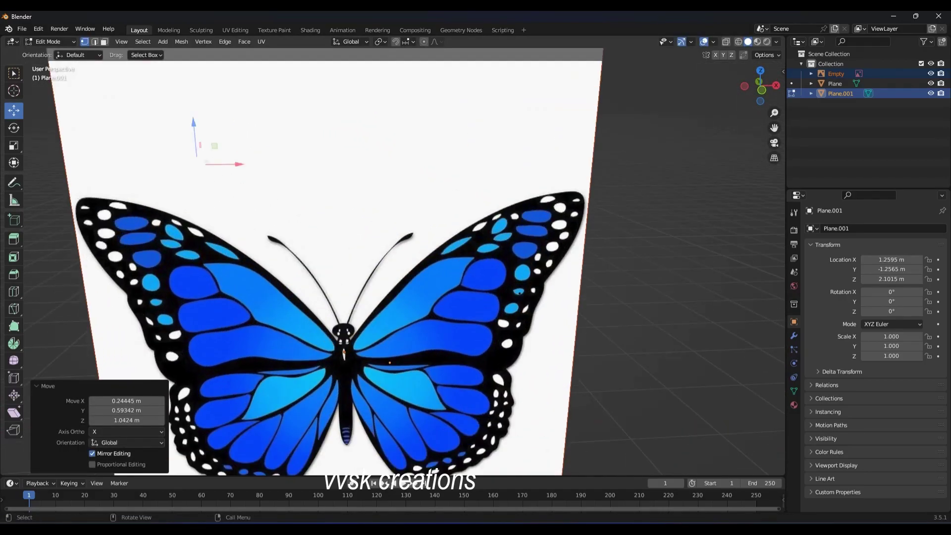
key(alt+a)
key(g)
key(Return)
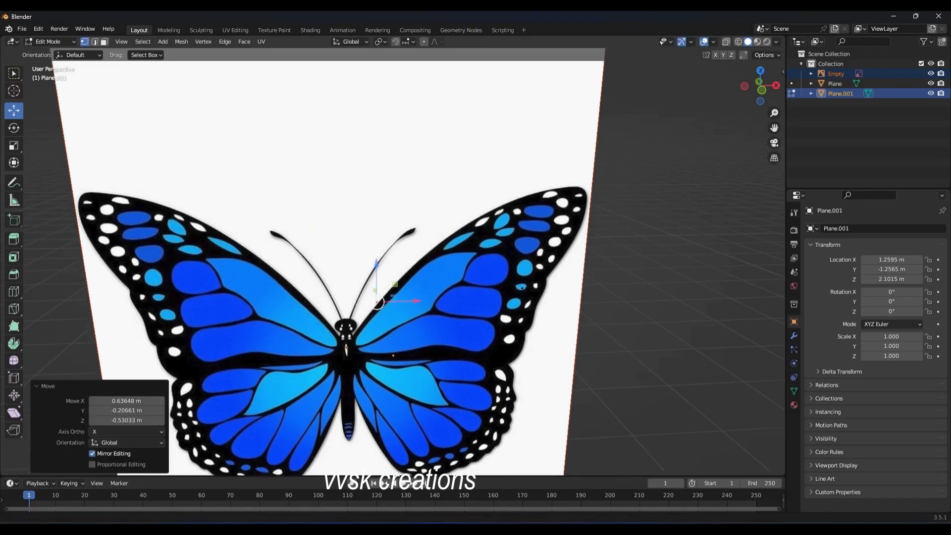
key(KP_1)
key(g)
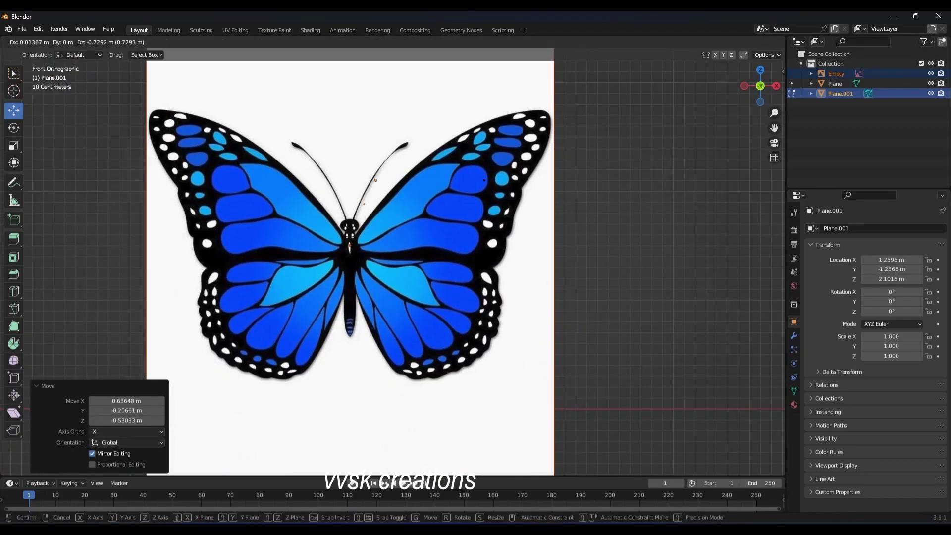
key(Return)
Settle the vertex on the butterfly's head and extrude the first vertex along the antenna
scroll(391, 262, up, 5)
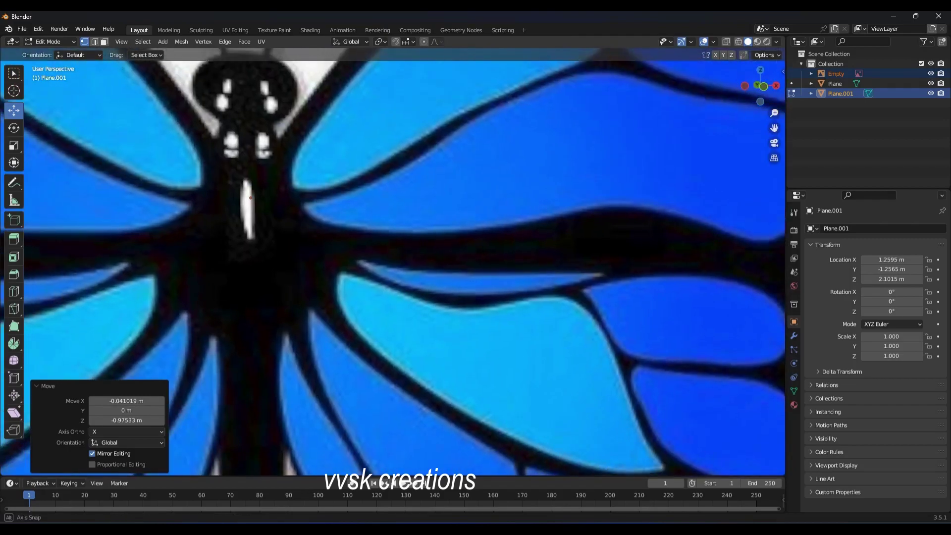
scroll(391, 263, up, 2)
key(g)
key(Return)
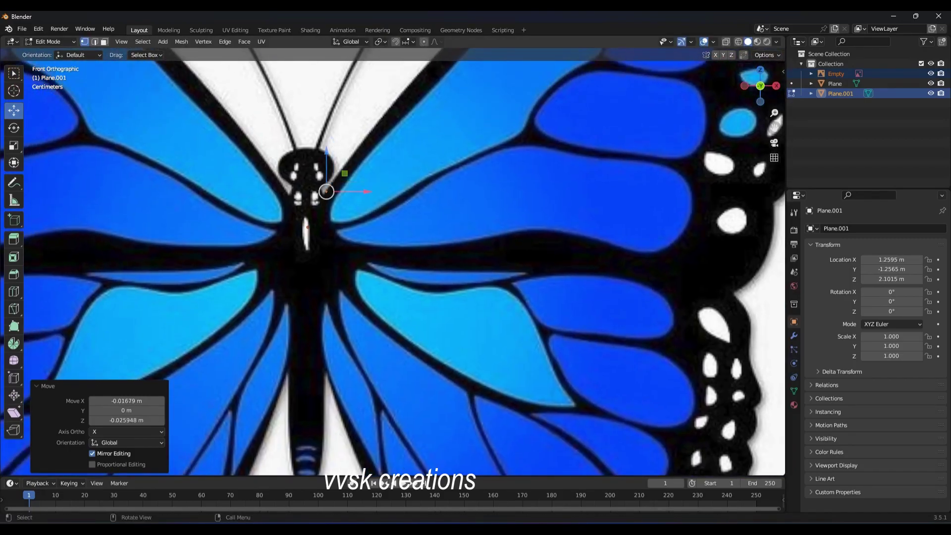
scroll(392, 263, down, 2)
scroll(391, 263, down, 2)
scroll(377, 200, up, 3)
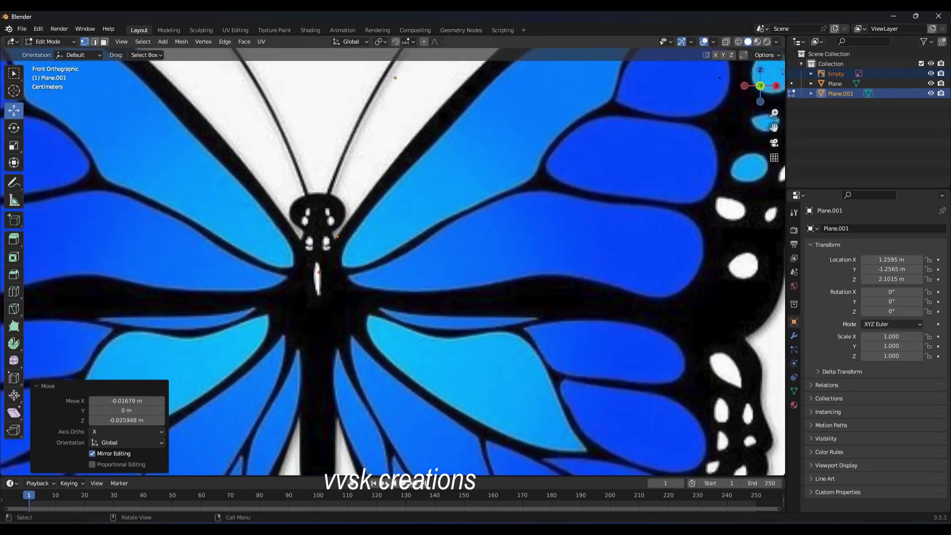
click(381, 176)
Extrude vertices around the upper right wing's outer edge down to its lower edge
key(Return)
scroll(391, 262, down, 3)
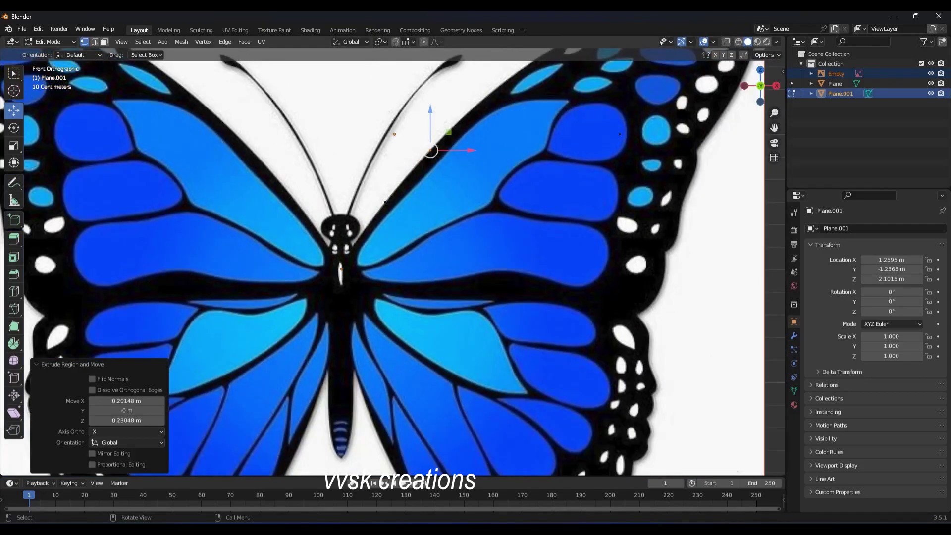
scroll(306, 301, up, 2)
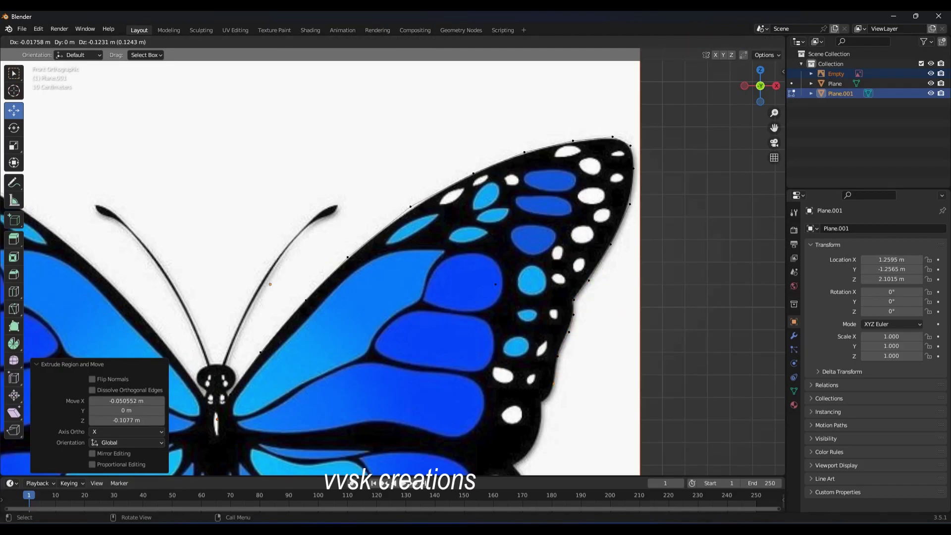
click(540, 419)
scroll(495, 375, down, 2)
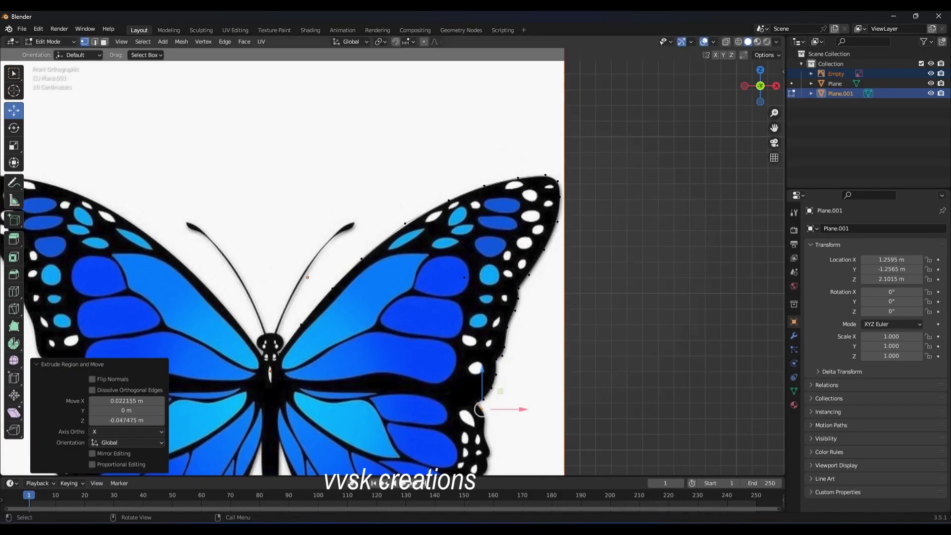
ctrl+right_click(478, 401)
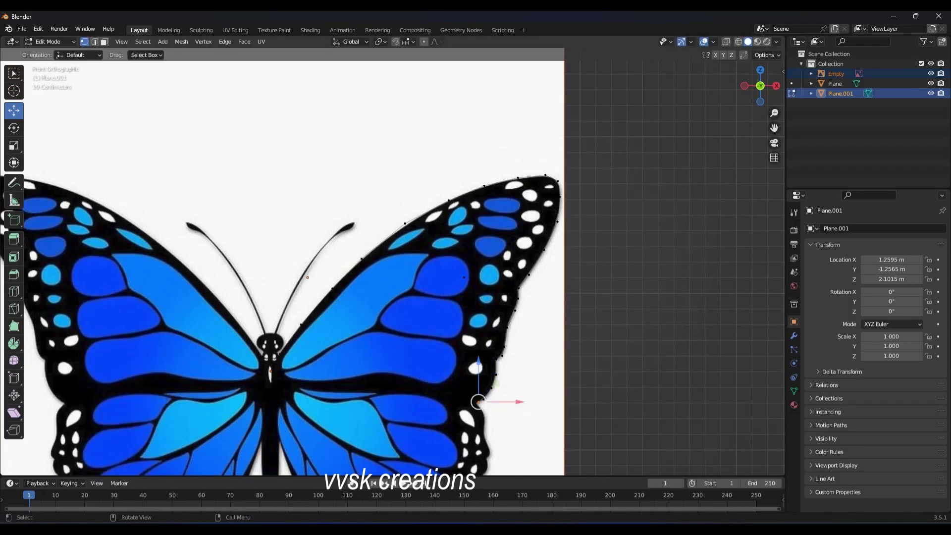
click(454, 395)
Extrude the final vertices back to the butterfly's body, closing the wing outline
key(e)
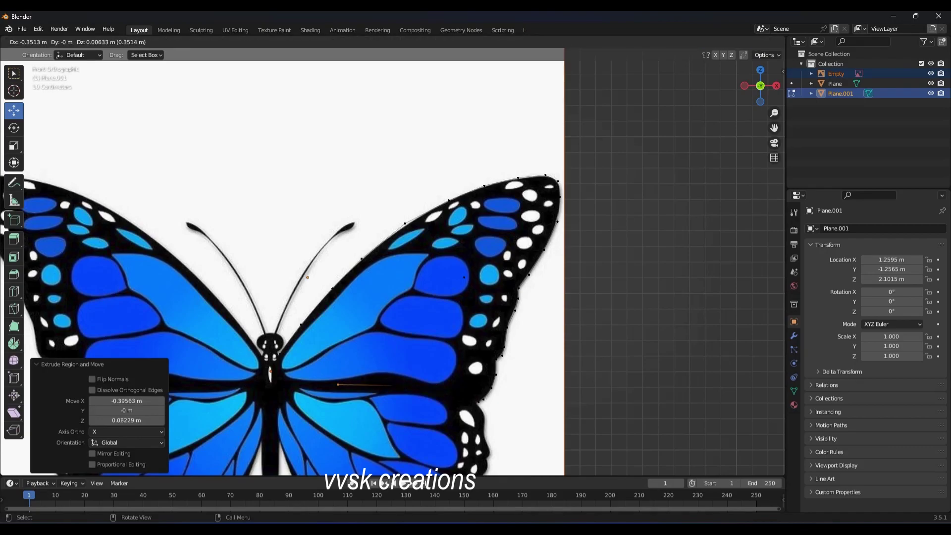
click(276, 378)
scroll(276, 378, up, 5)
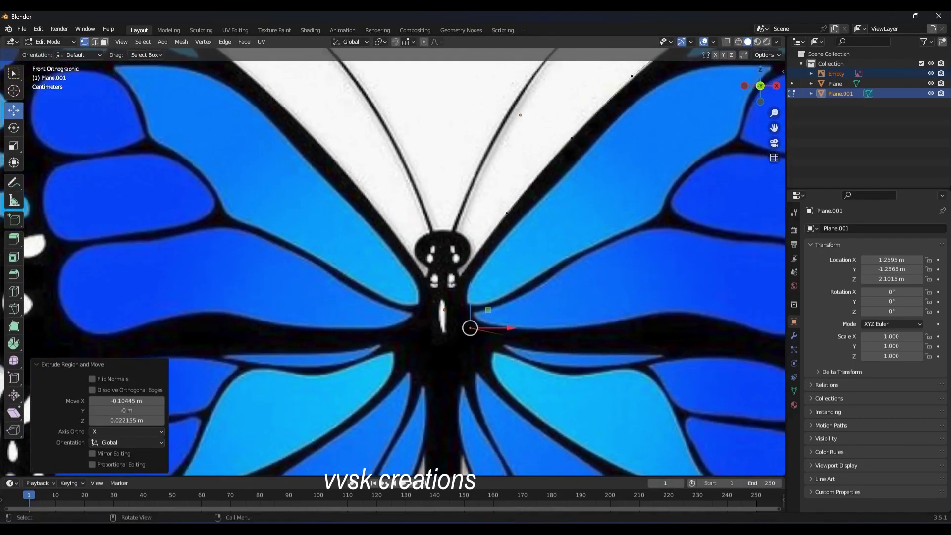
key(e)
click(475, 287)
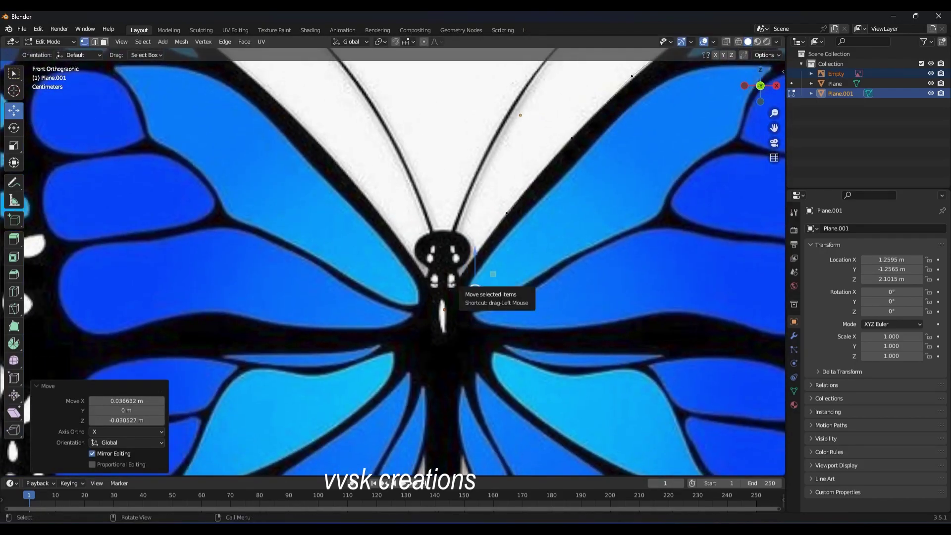
click(463, 279)
key(Home)
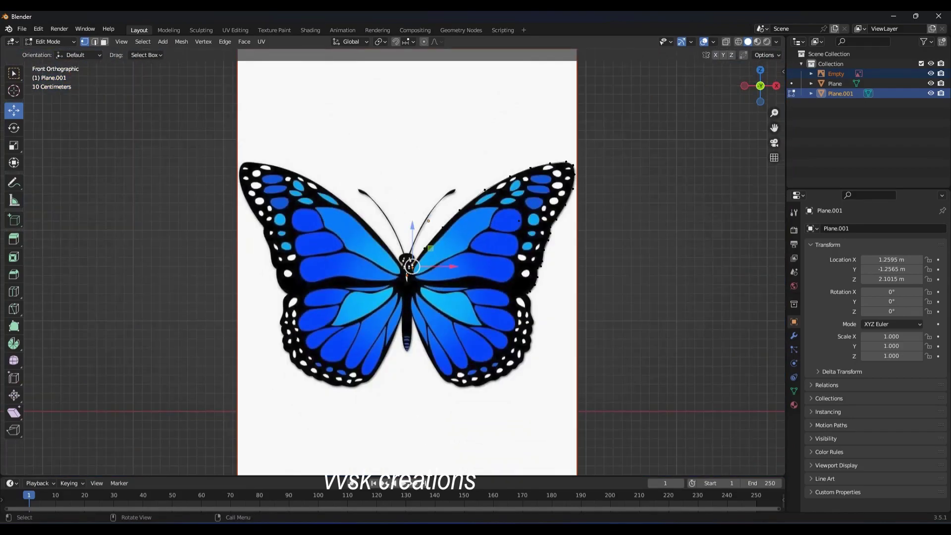
Grid Fill the whole wing outline and reduce the fill span to 5
key(a)
key(ctrl+f)
click(547, 291)
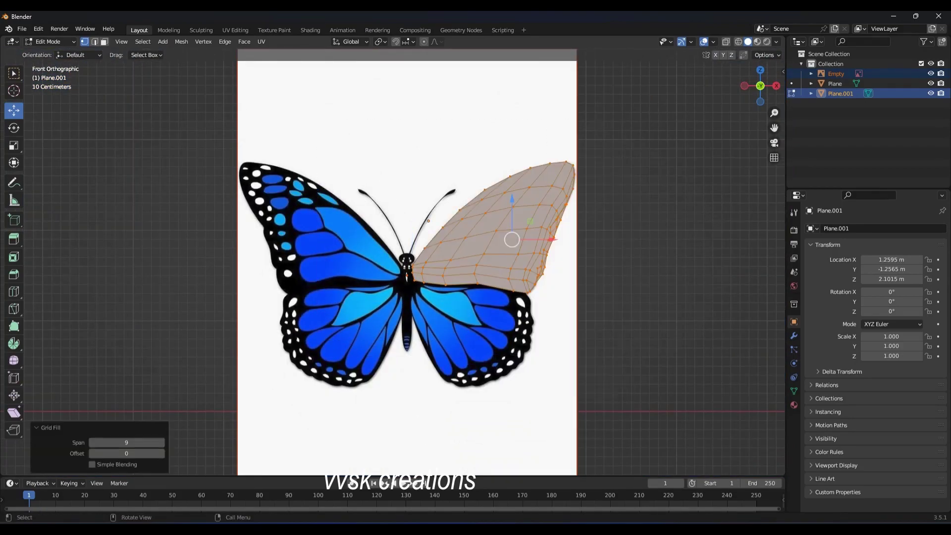
mouse_move(126, 442)
mouse_down()
mouse_move(99, 442)
mouse_move(136, 442)
mouse_up()
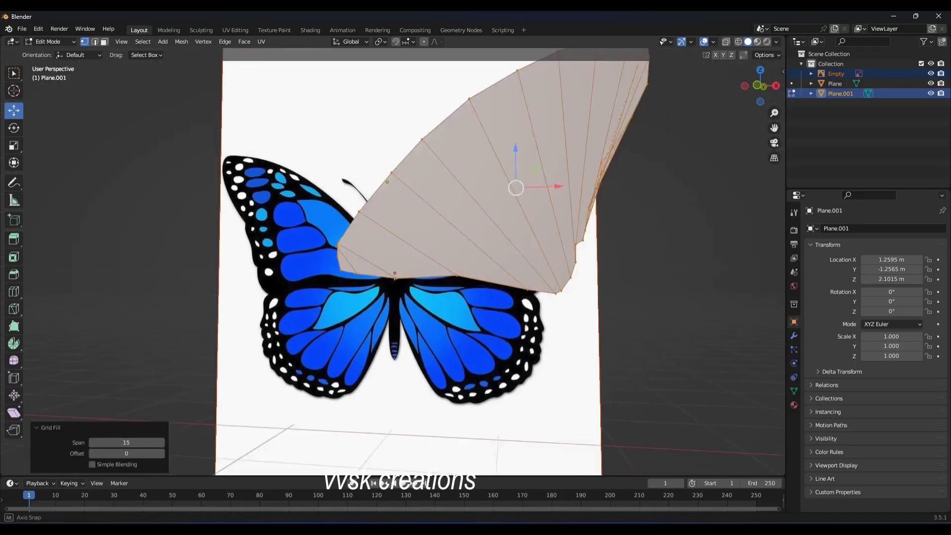
middle_drag(643, 248, 730, 209)
key(KP_1)
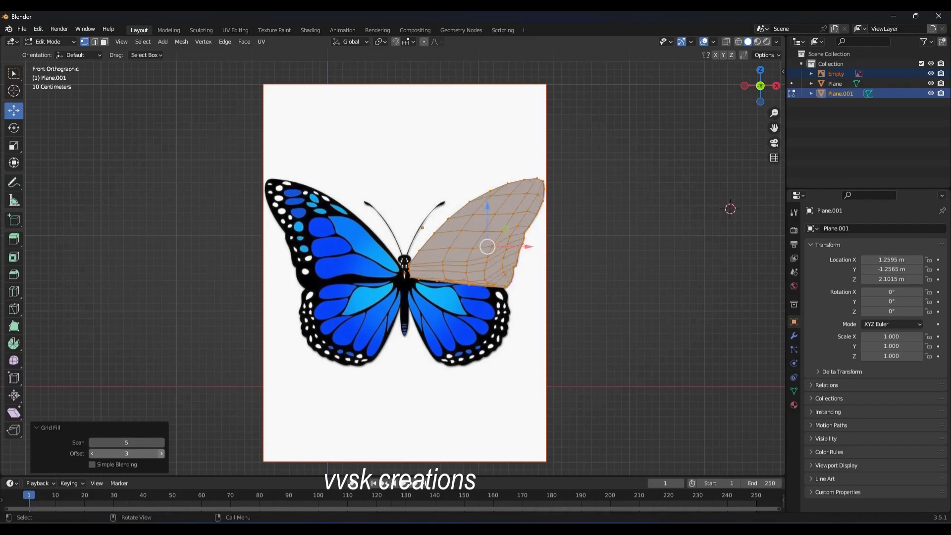
Apply Shade Auto Smooth to the wing in Object Mode
key(alt+a)
right_click(446, 195)
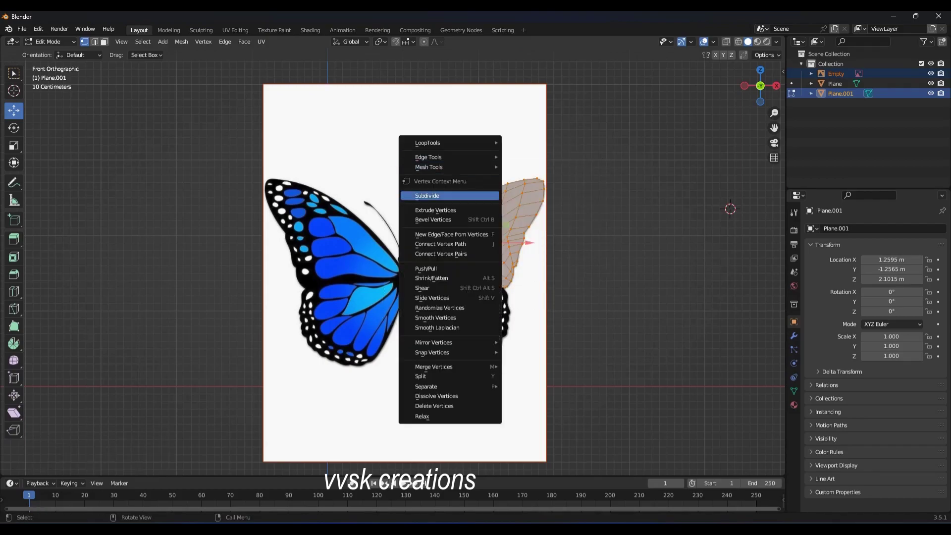
click(50, 42)
right_click(481, 187)
click(487, 197)
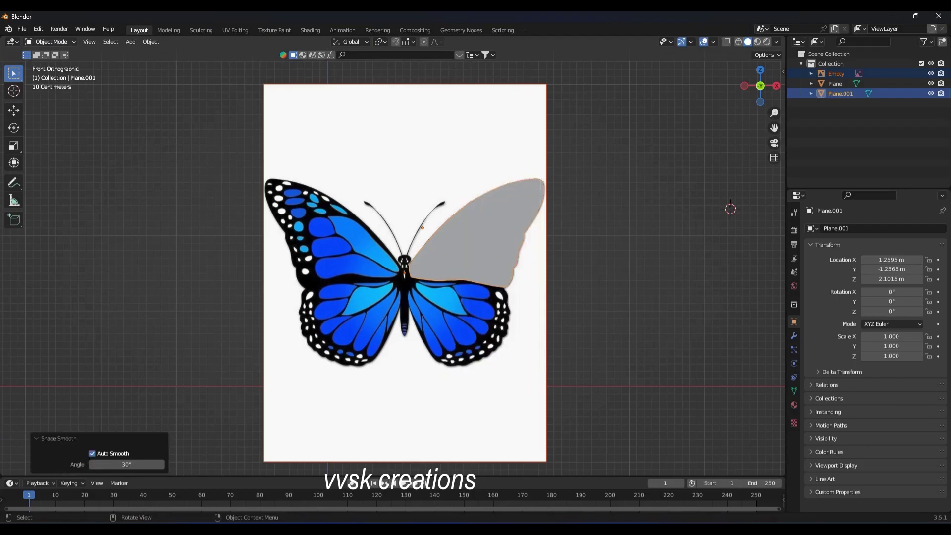
key(Tab)
Duplicate the wing mesh and move the copy onto the butterfly's lower right wing
key(shift+d)
mouse_move(488, 242)
mouse_down()
mouse_move(488, 357)
mouse_move(444, 360)
mouse_up()
key(shift+space)
key(r)
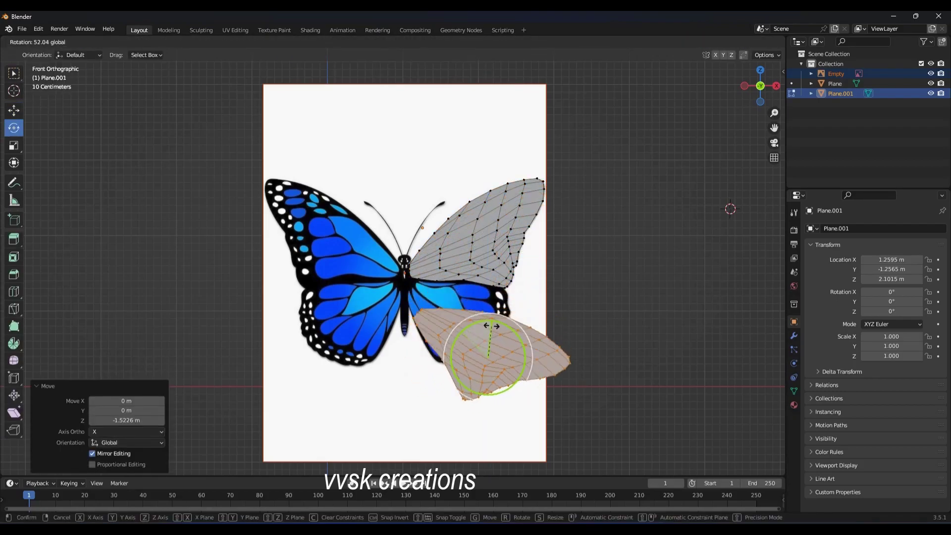
drag(488, 322, 488, 316)
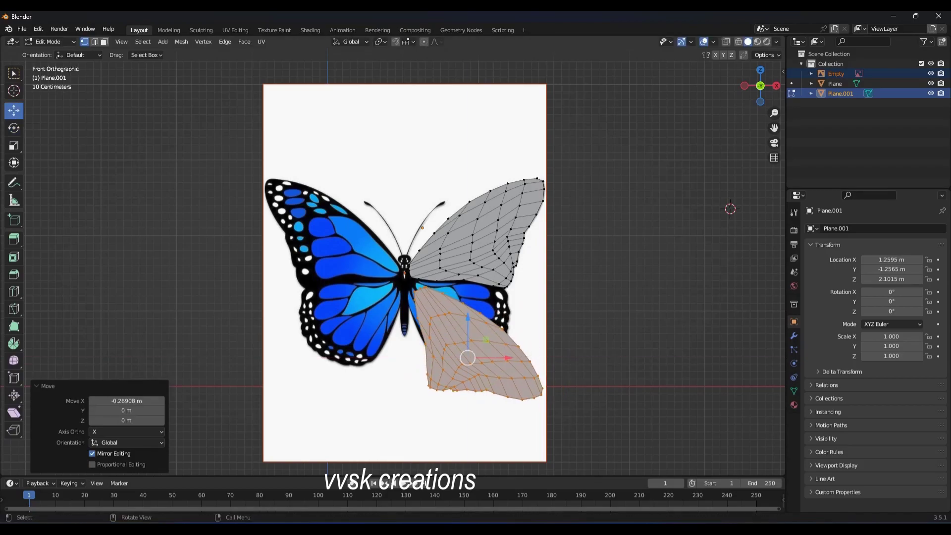
drag(528, 351, 503, 351)
Turn on X-ray and box-select the vertices hanging below the lower wing to delete them
key(alt+z)
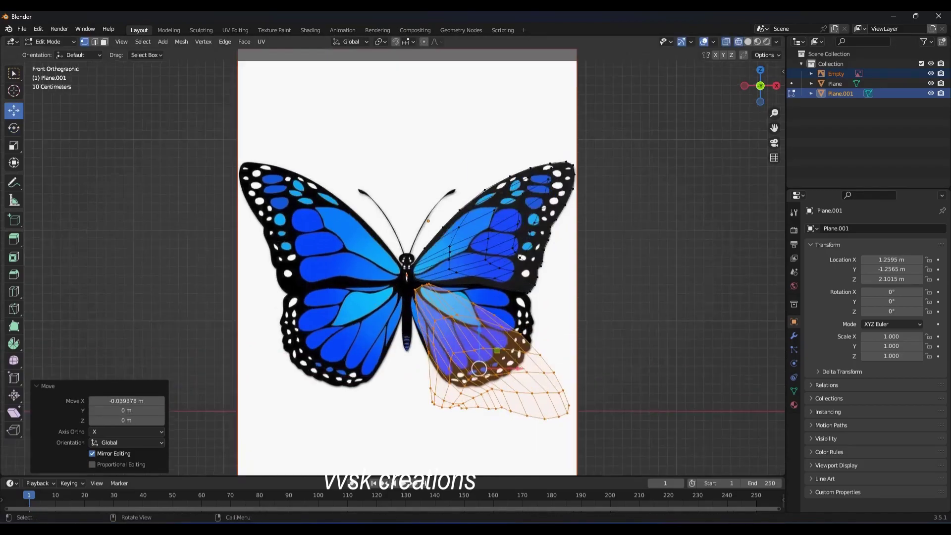
scroll(475, 426, up, 4)
drag(570, 237, 639, 435)
right_click(590, 384)
right_click(529, 257)
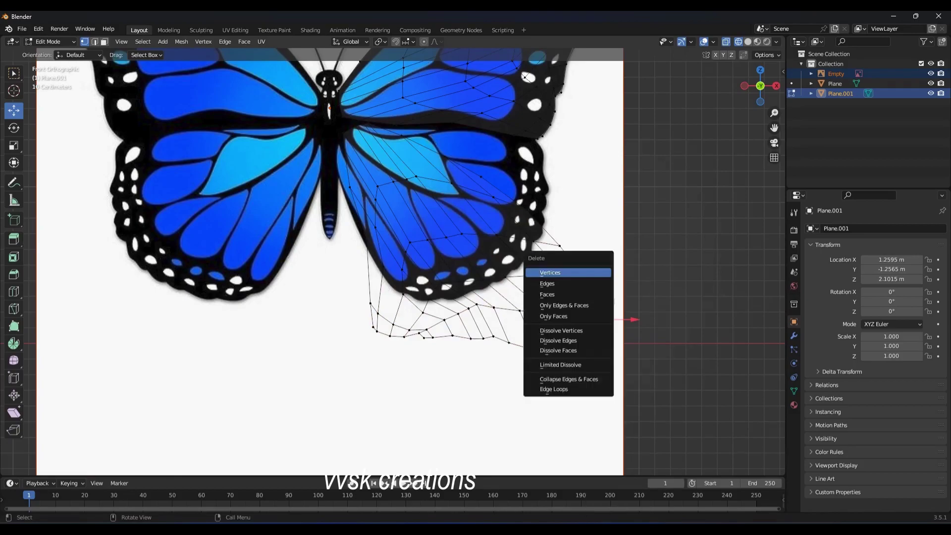
drag(358, 323, 595, 384)
key(x)
Delete several more groups of stray vertices below the lower wing's edge
click(317, 382)
key(x)
click(352, 308)
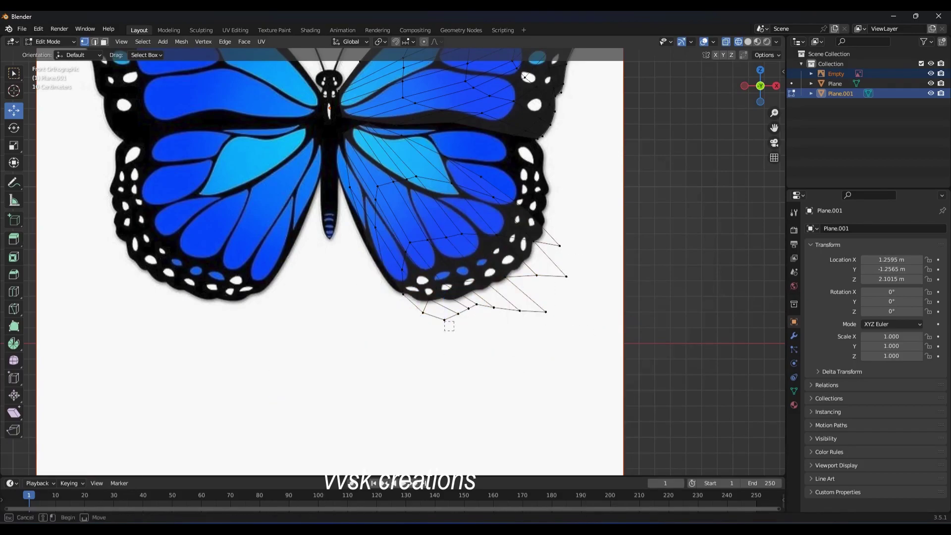
key(x)
click(434, 326)
key(x)
click(464, 342)
drag(449, 307, 477, 331)
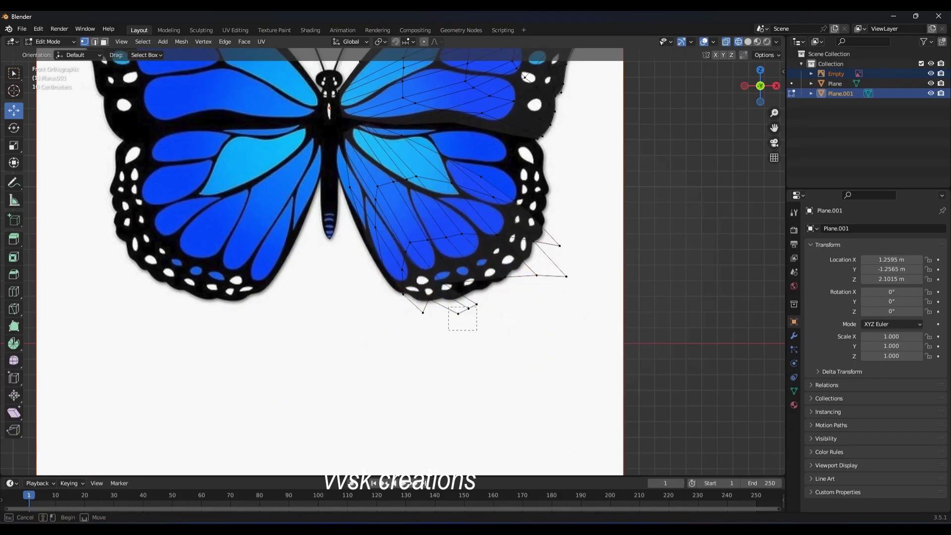
Drag the copied mesh's bottom and outer edge vertices onto the lower right wing outline
scroll(255, 130, up, 2)
scroll(255, 130, up, 1)
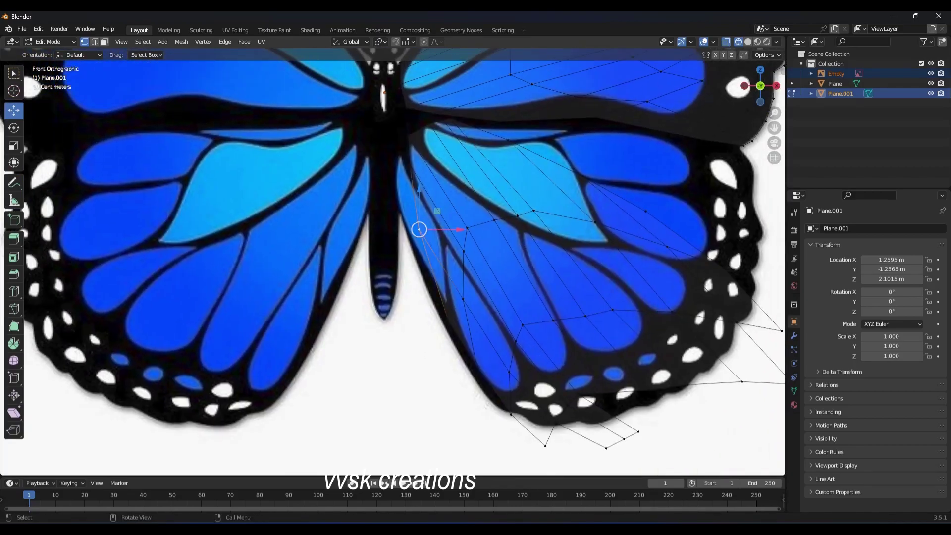
mouse_move(419, 229)
mouse_down()
mouse_move(407, 134)
mouse_move(395, 127)
mouse_move(394, 176)
mouse_up()
drag(478, 365, 471, 365)
drag(453, 317, 444, 327)
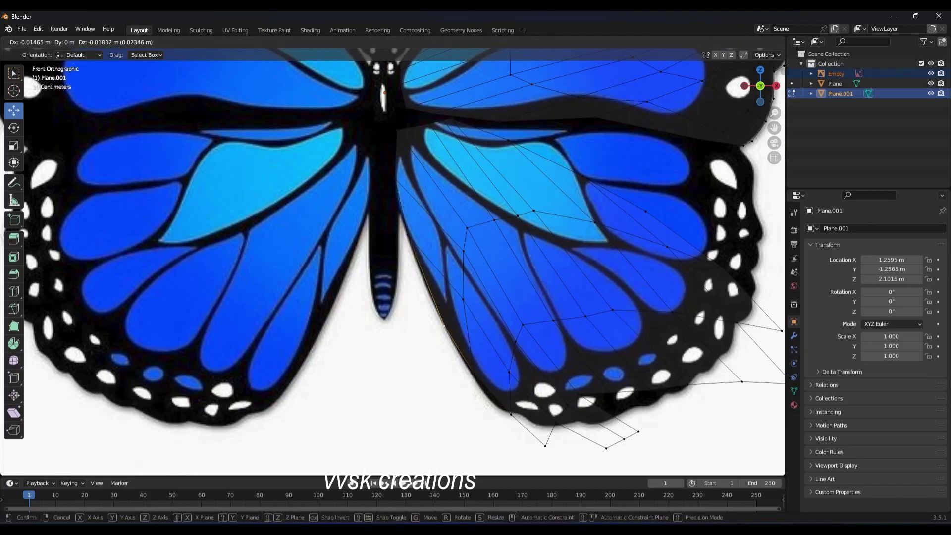
drag(511, 414, 499, 409)
drag(545, 446, 523, 419)
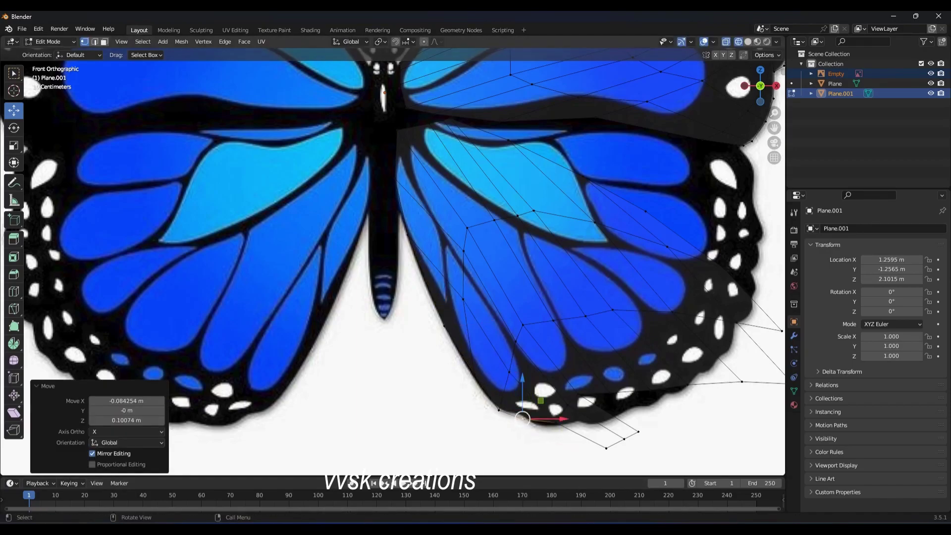
mouse_move(606, 448)
mouse_down()
mouse_move(584, 425)
mouse_move(627, 415)
mouse_up()
drag(578, 392, 660, 398)
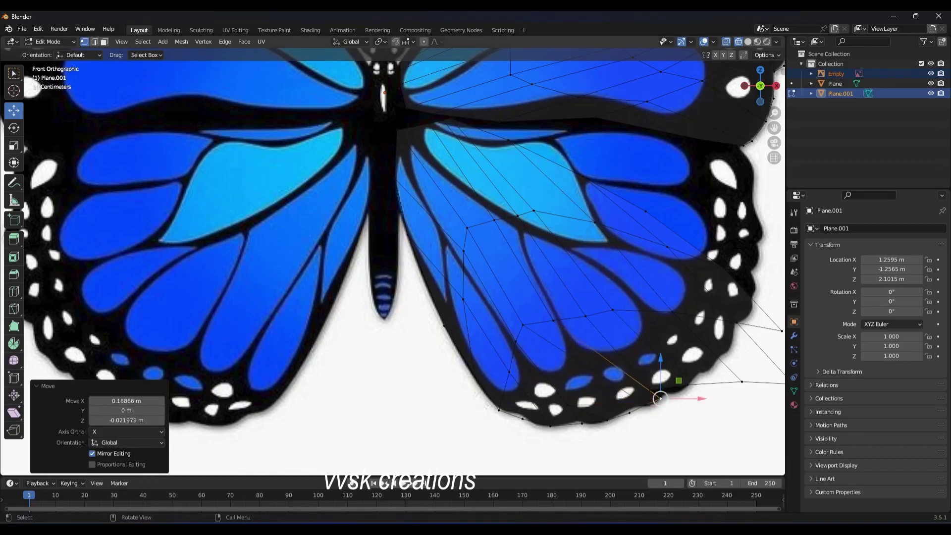
mouse_move(742, 381)
mouse_down()
mouse_move(685, 389)
mouse_move(704, 374)
mouse_move(659, 352)
mouse_move(692, 270)
mouse_up()
scroll(704, 374, down, 1)
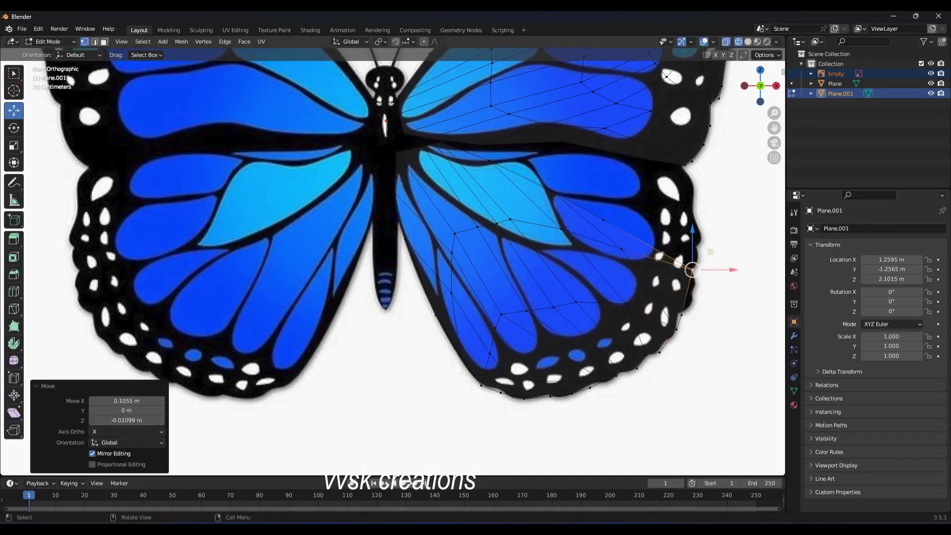
scroll(392, 261, up, 2)
Start a loop cut and pull upper-wing vertices out to the wing's right edge and root
scroll(392, 261, up, 1)
key(ctrl+r)
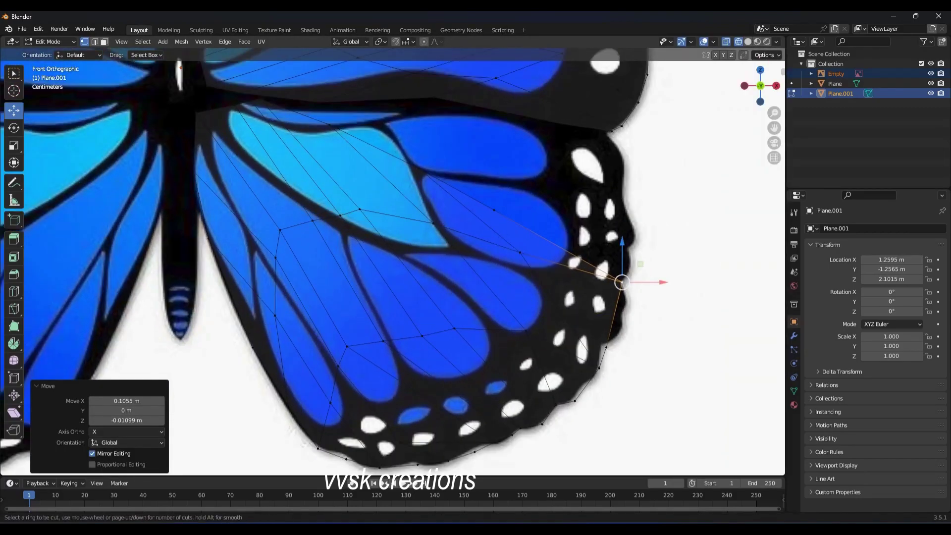
click(494, 210)
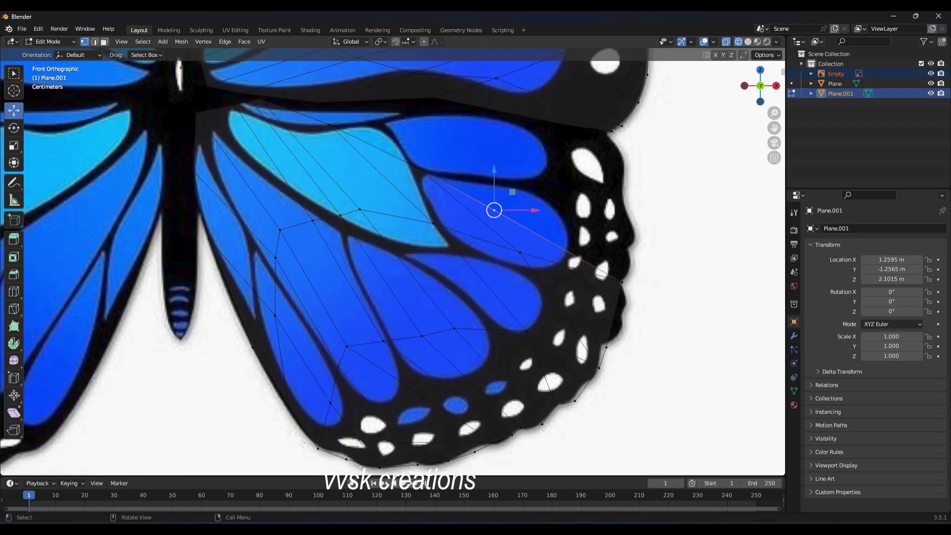
drag(494, 210, 623, 196)
mouse_move(426, 175)
mouse_down()
mouse_move(457, 106)
mouse_move(330, 125)
mouse_move(340, 100)
mouse_move(251, 93)
mouse_move(196, 103)
mouse_up()
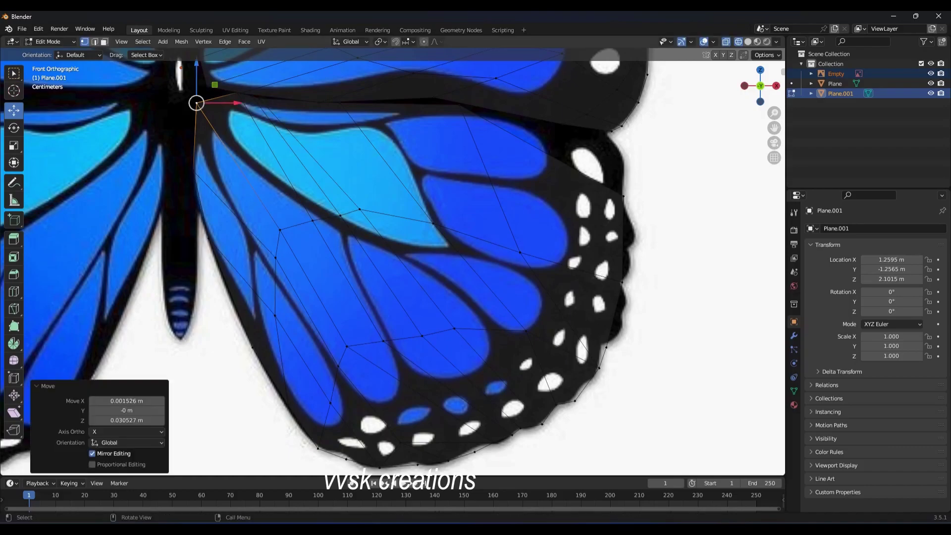
drag(623, 196, 625, 197)
drag(608, 282, 626, 296)
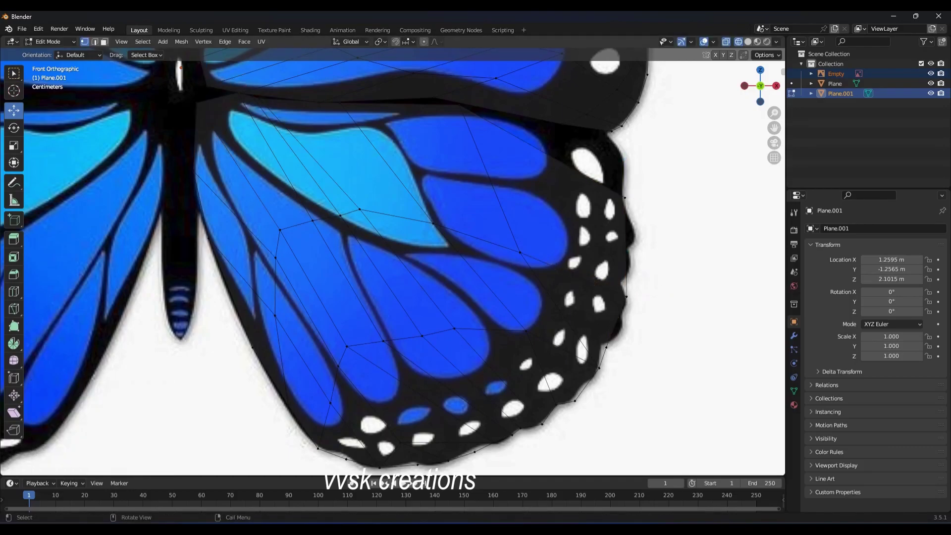
drag(621, 127, 614, 139)
Add an edge loop across the lower wing and place it on the wing's outer edge
click(624, 198)
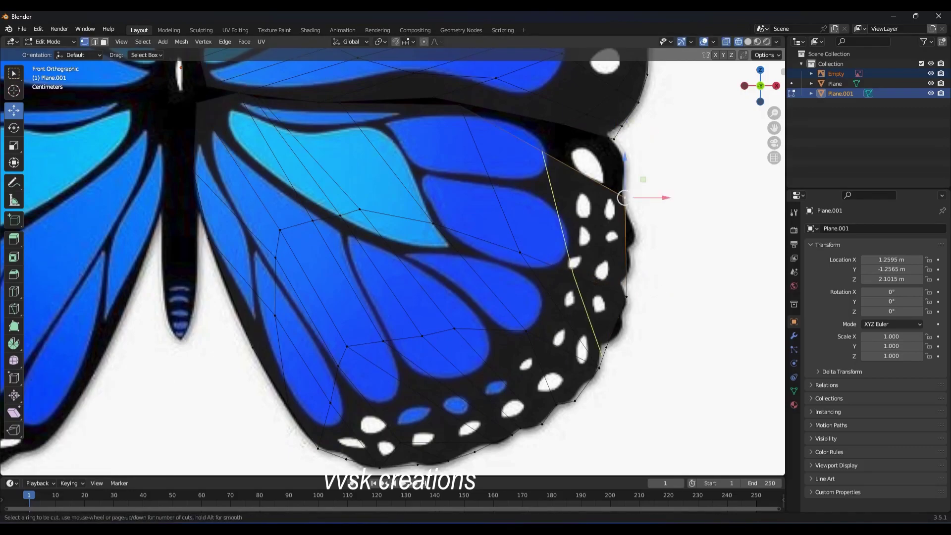
click(624, 197)
click(544, 151)
drag(543, 151, 567, 128)
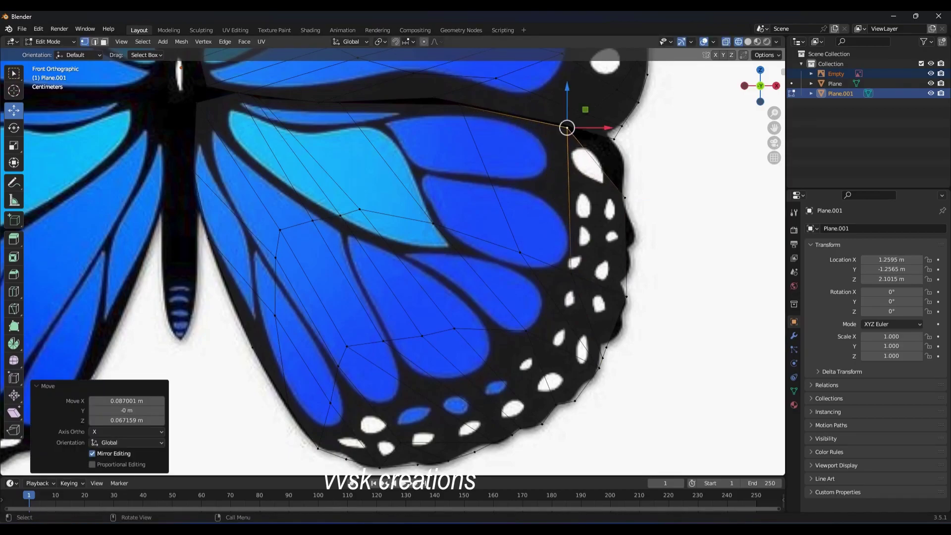
alt+click(570, 198)
key(g)
key(g)
key(Return)
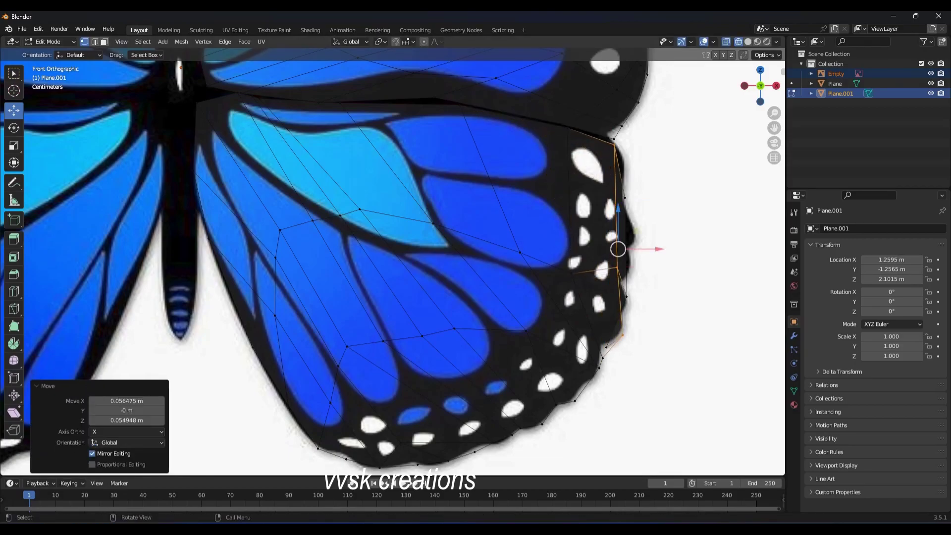
key(g)
click(623, 198)
Reposition the new edge loop's vertices down along the wing's right edge
key(g)
click(619, 148)
key(g)
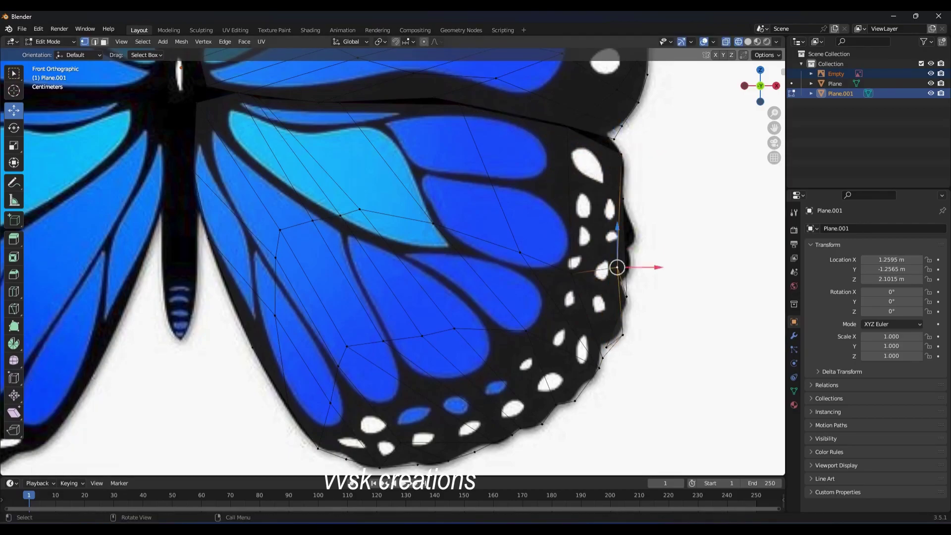
click(619, 270)
key(g)
click(621, 270)
key(g)
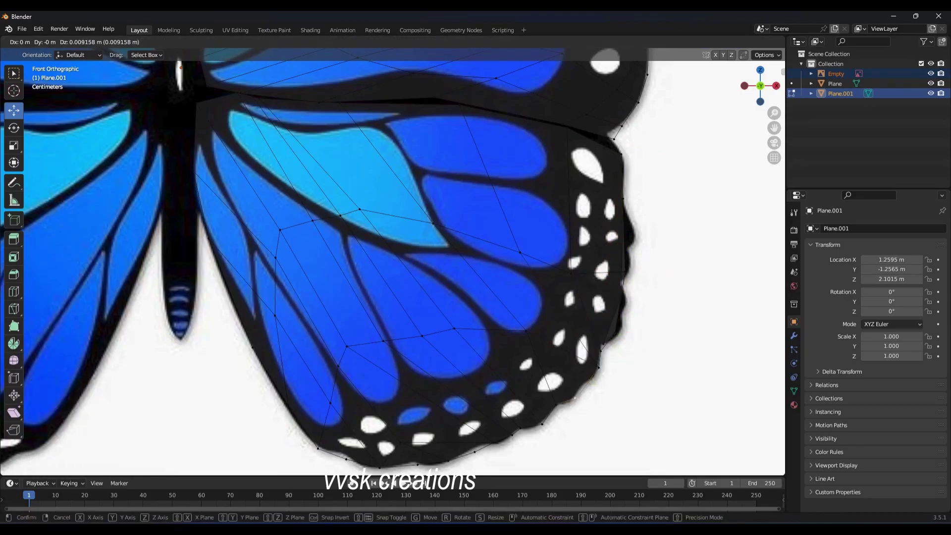
click(592, 379)
Move the lower-edge vertices so they sit on the wing outline
click(475, 452)
key(g)
click(494, 427)
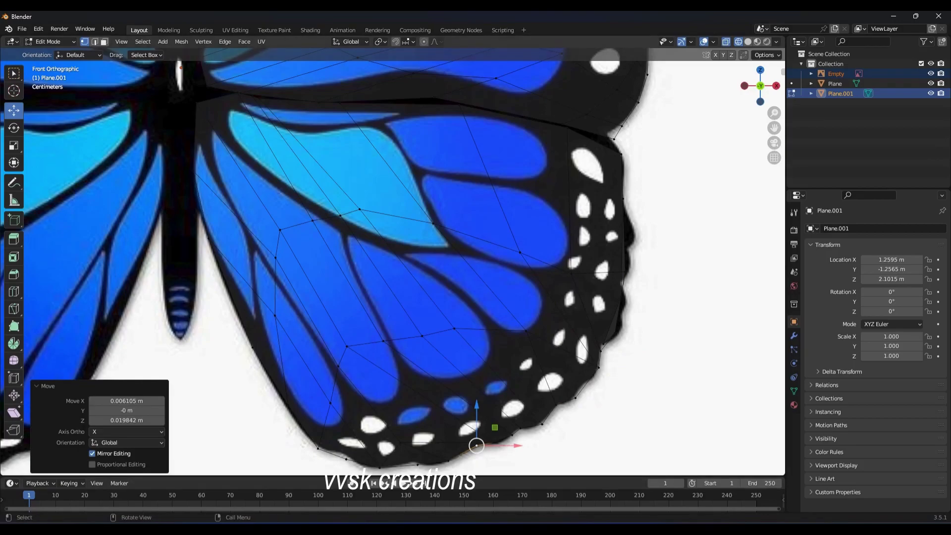
key(g)
click(475, 445)
key(g)
click(377, 453)
Inspect the mesh in perspective, return to front view and turn X-ray off
scroll(377, 453, down, 5)
middle_drag(377, 454, 396, 468)
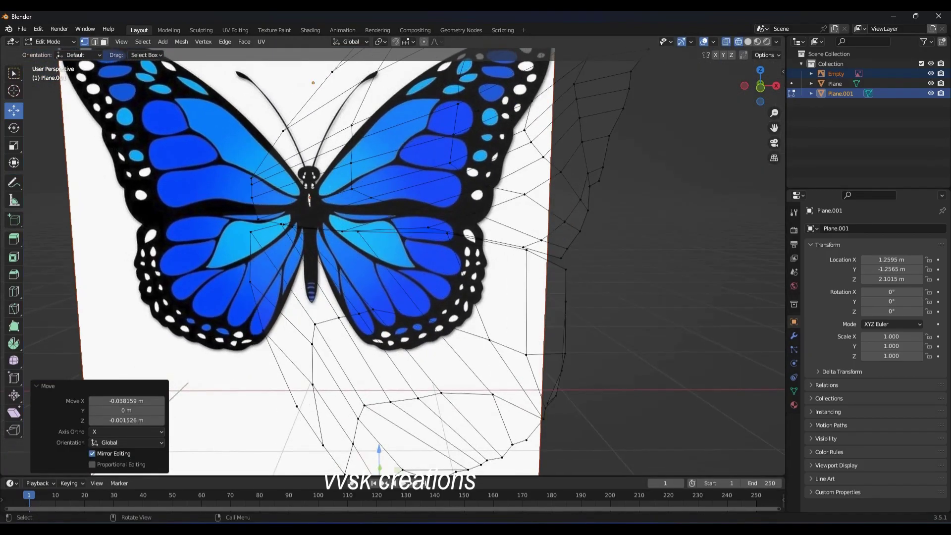
key(KP_1)
key(alt+z)
scroll(317, 247, up, 3)
scroll(317, 248, up, 2)
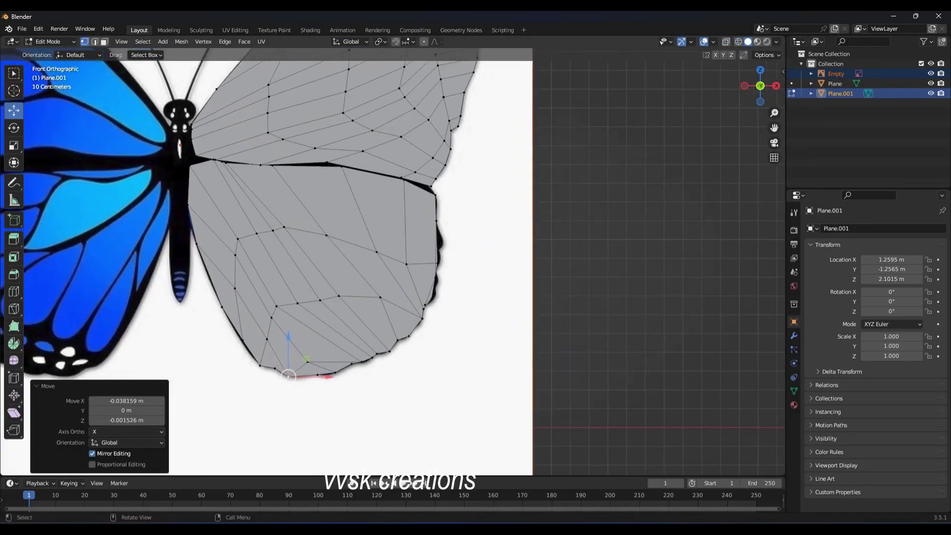
scroll(395, 260, up, 4)
Apply a loop cut across the wing and adjust right-edge vertices, undoing the last edits
click(478, 334)
key(g)
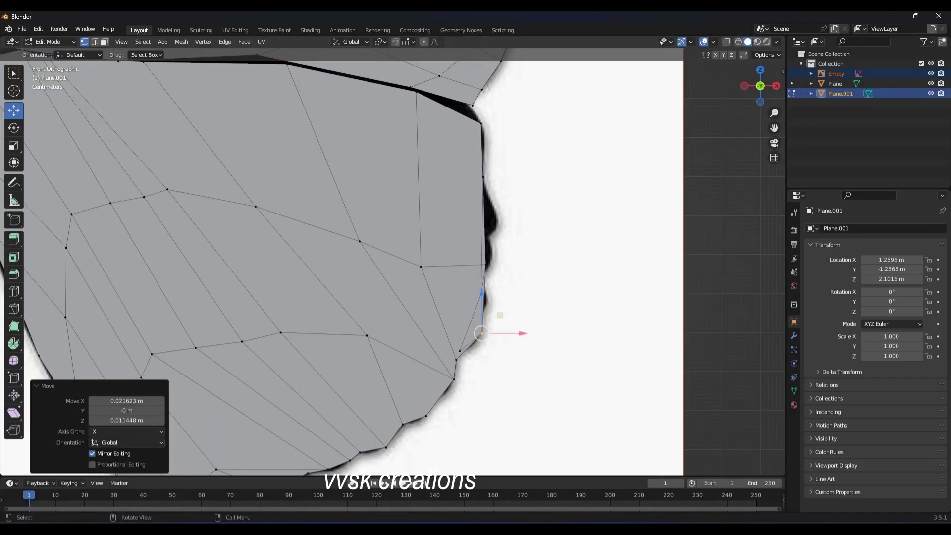
click(483, 208)
click(483, 185)
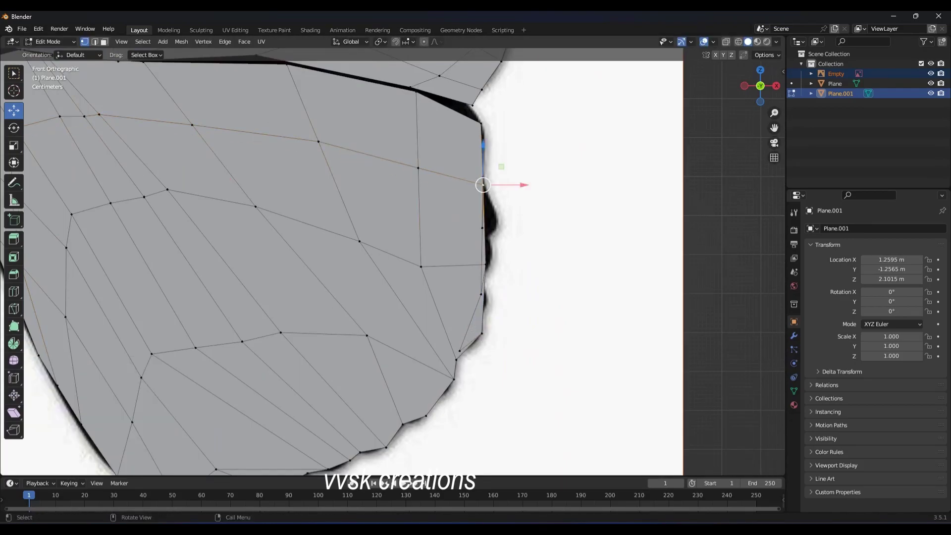
drag(482, 228, 497, 221)
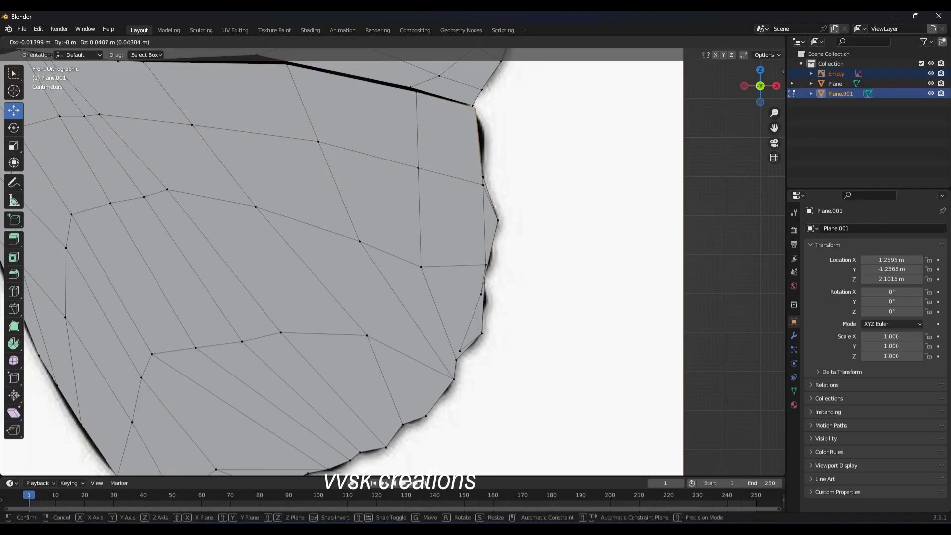
drag(480, 122, 474, 106)
key(g)
key(g)
click(475, 128)
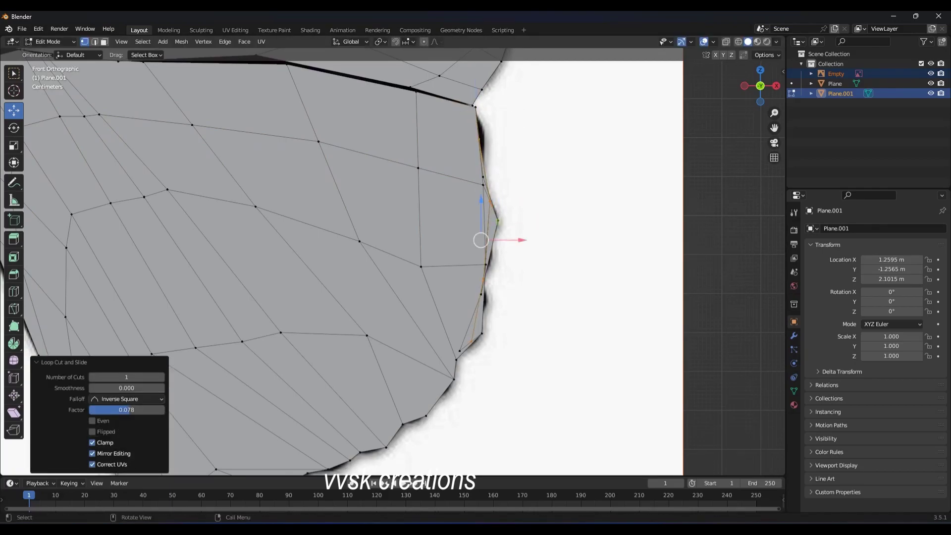
key(ctrl+z)
key(ctrl+z)
Try repositioning a wing-root vertex, undo it, and recheck the shape from front view
scroll(446, 249, down, 3)
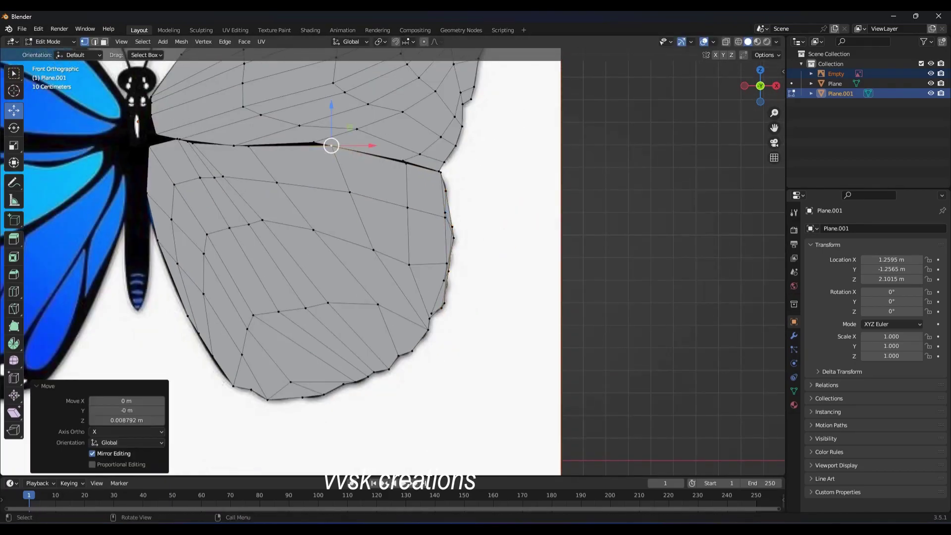
drag(192, 144, 194, 139)
drag(405, 161, 408, 157)
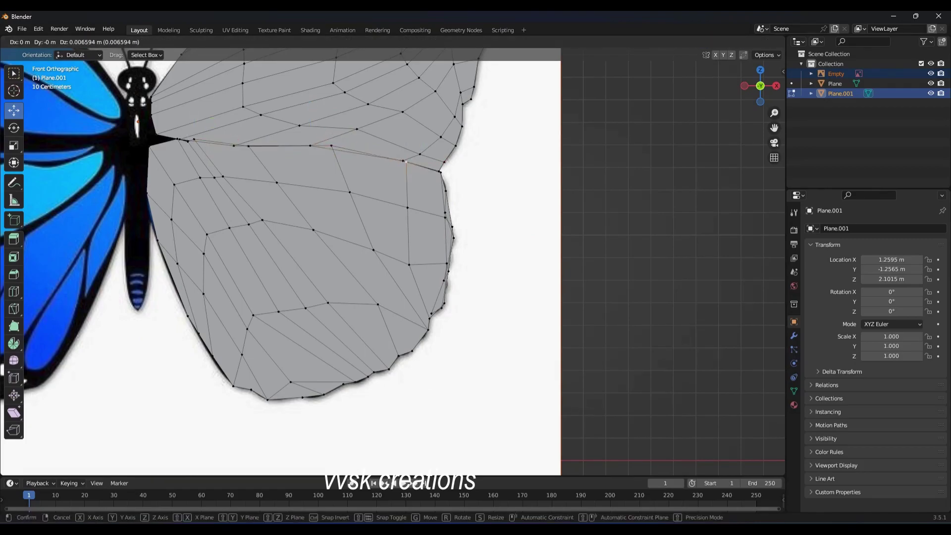
drag(179, 139, 160, 135)
key(ctrl+z)
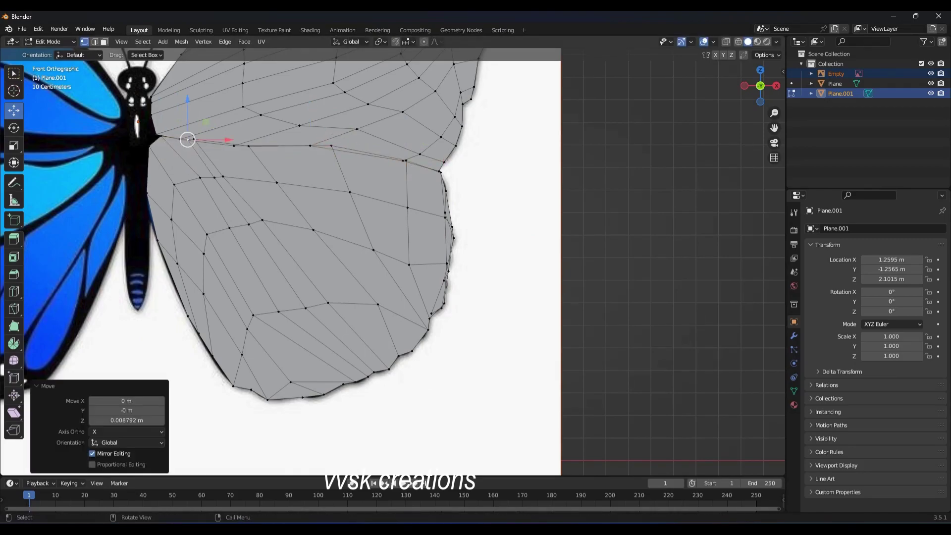
middle_drag(347, 223, 396, 218)
key(KP_1)
Give the wing a new material using the butterfly image as its Base Color texture
click(794, 405)
key(a)
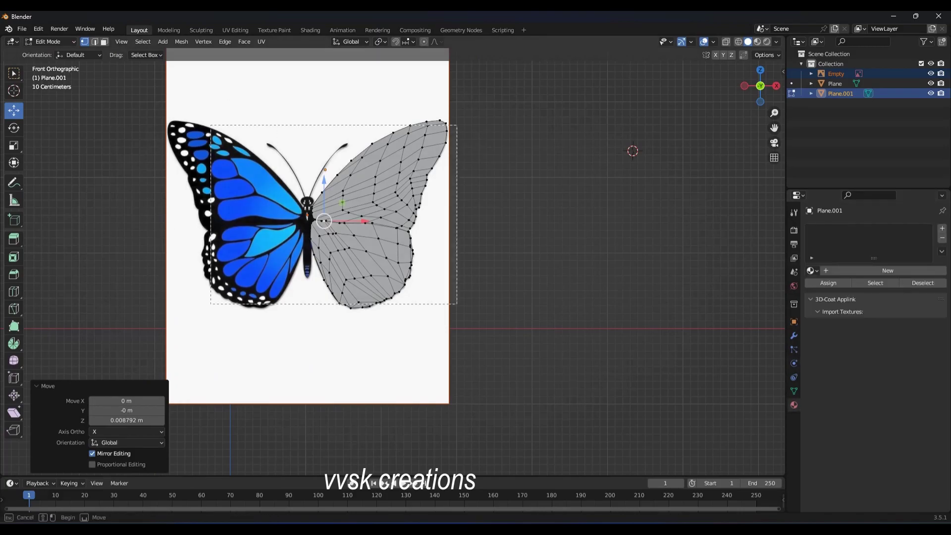
drag(186, 95, 335, 135)
click(887, 270)
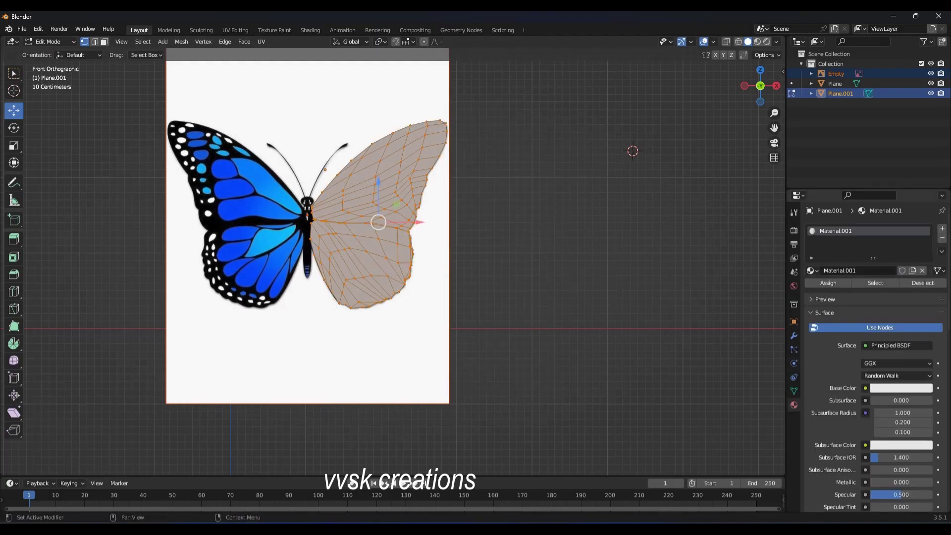
click(865, 388)
click(676, 302)
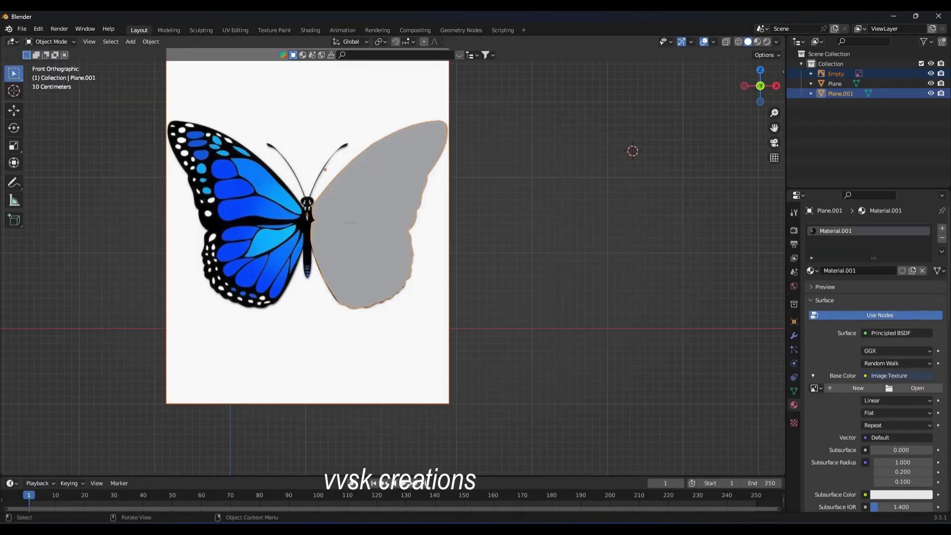
click(815, 388)
click(849, 423)
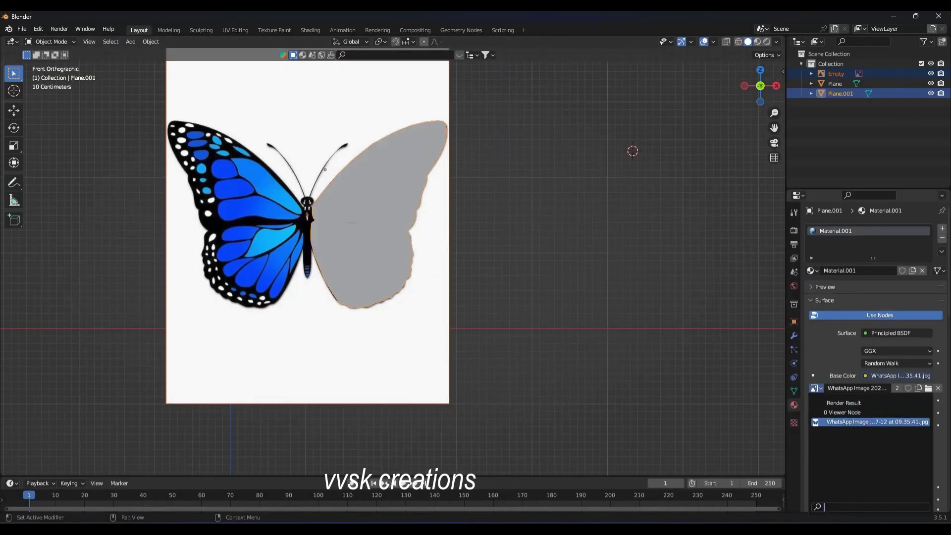
Shade the wing smooth and bring it into Edit Mode in the UV Editing workspace
right_click(327, 213)
click(327, 212)
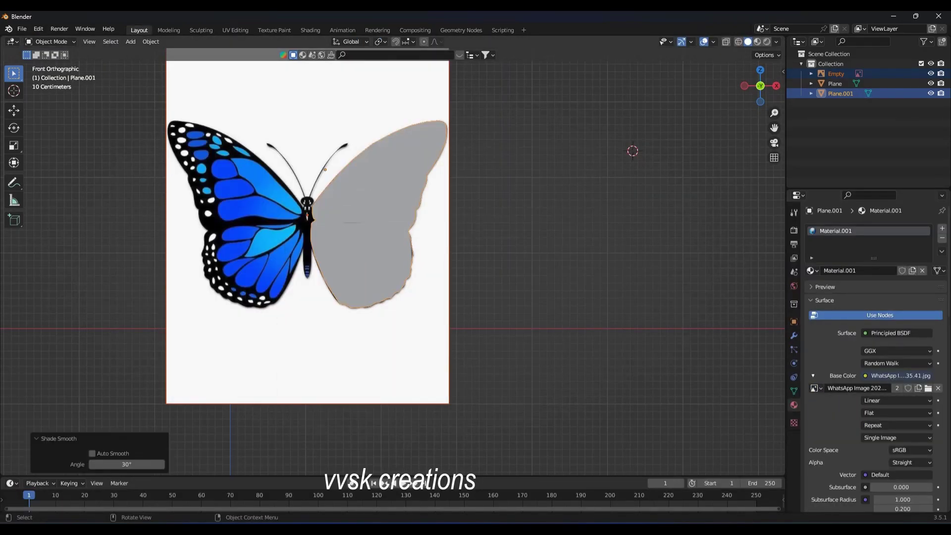
key(Tab)
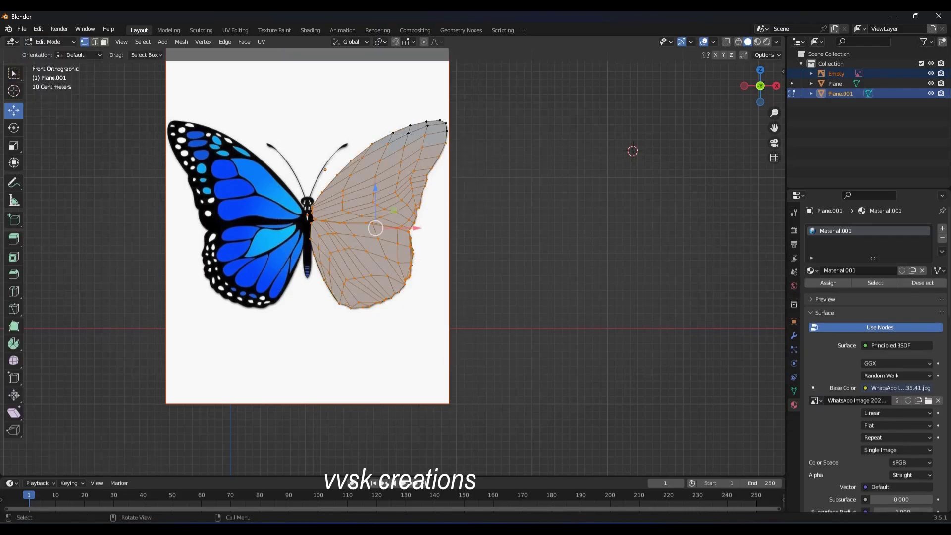
click(236, 30)
Project the wing UVs from view and scale and move the island over the image's right wing
key(u)
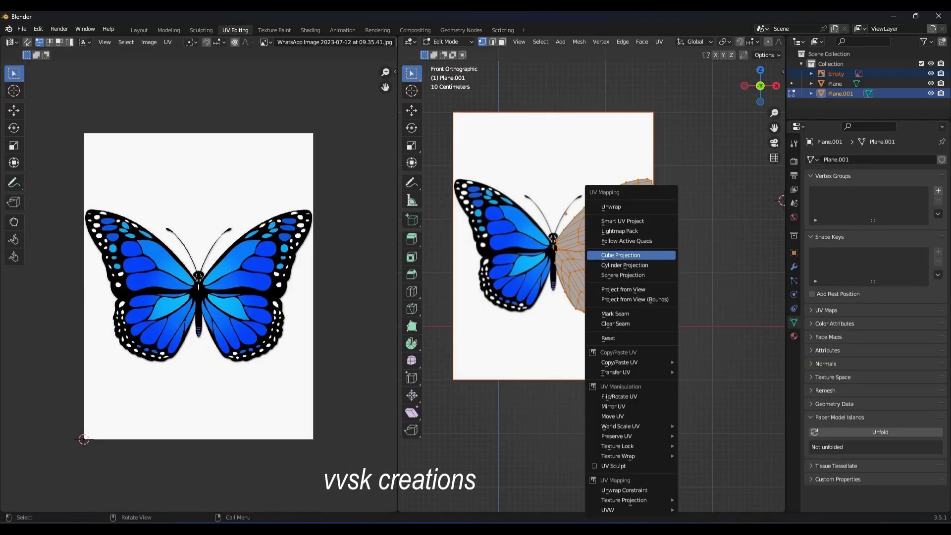
click(623, 290)
key(a)
key(s)
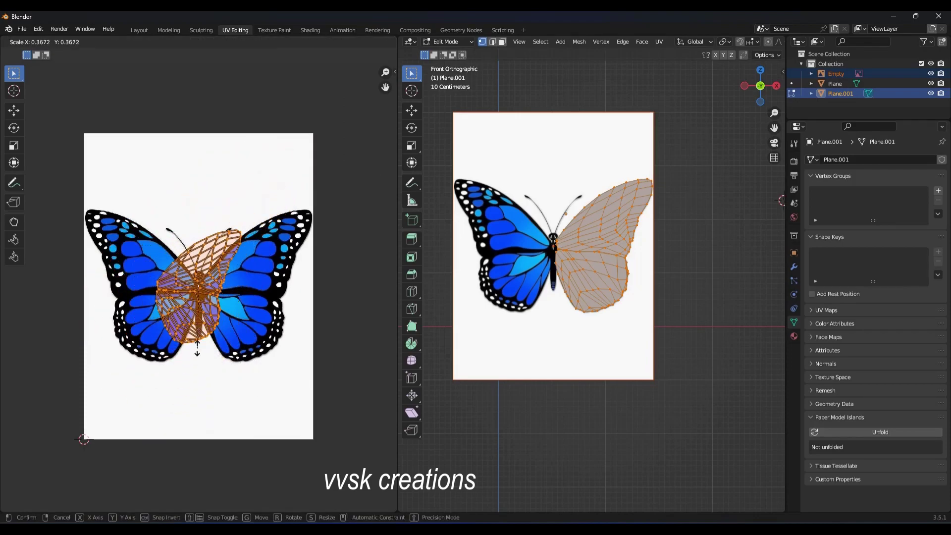
click(266, 393)
key(g)
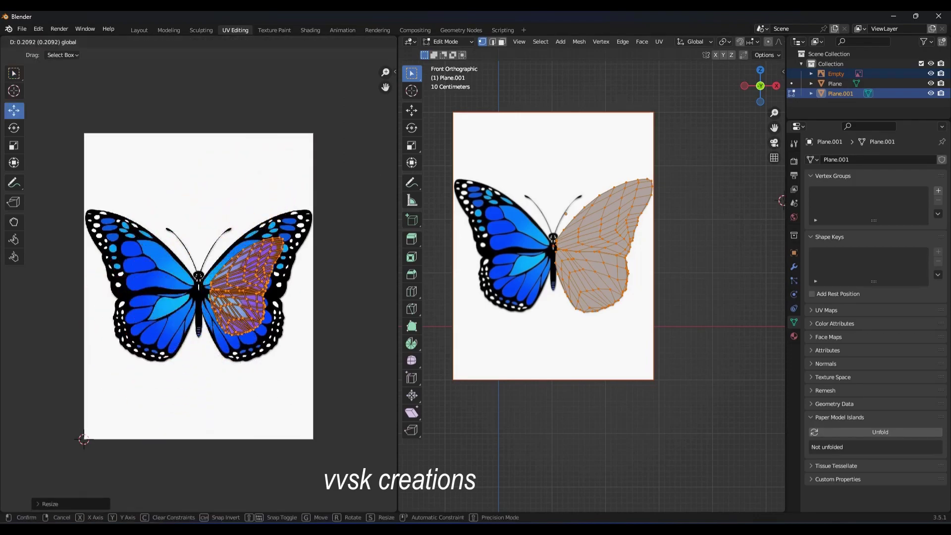
click(284, 320)
key(s)
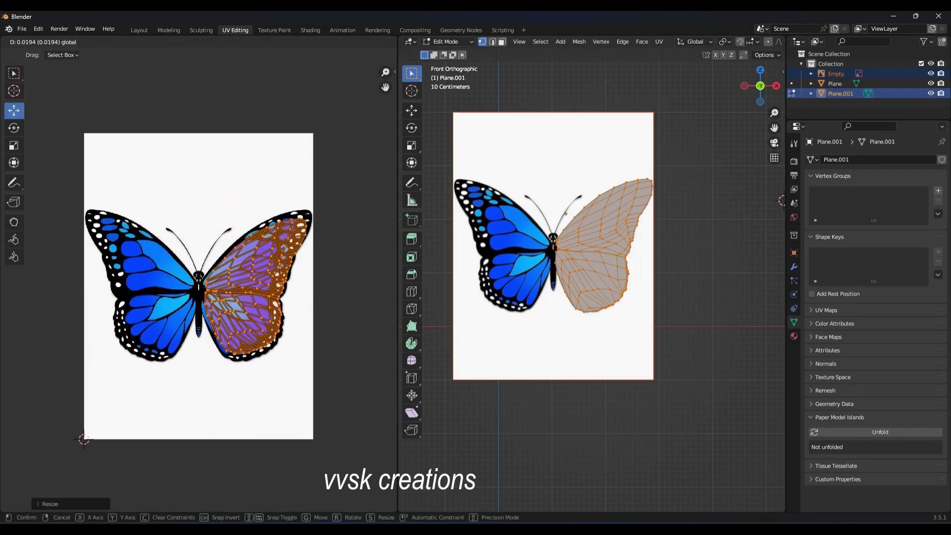
click(293, 339)
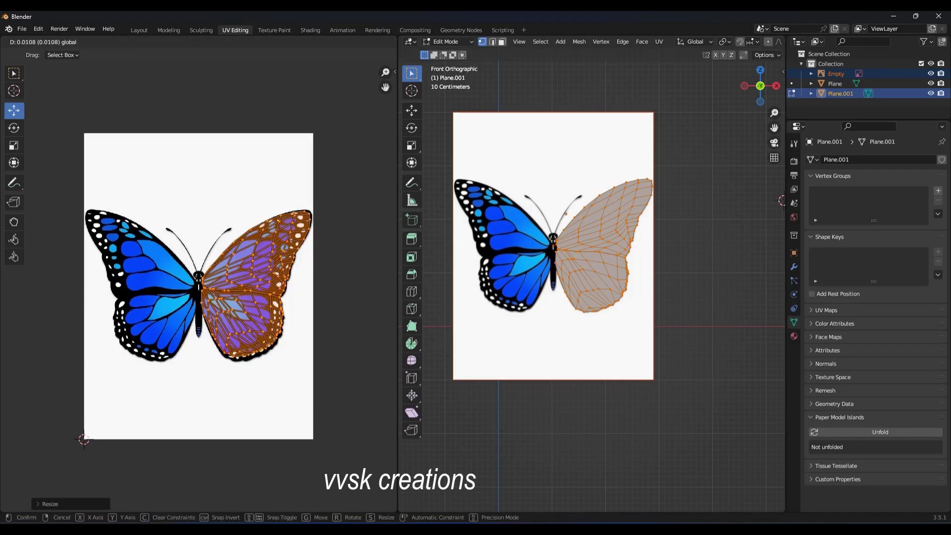
Match edge and tip UV points to the wing outline, preview the texture, and return to Layout
scroll(232, 230, up, 4)
click(281, 243)
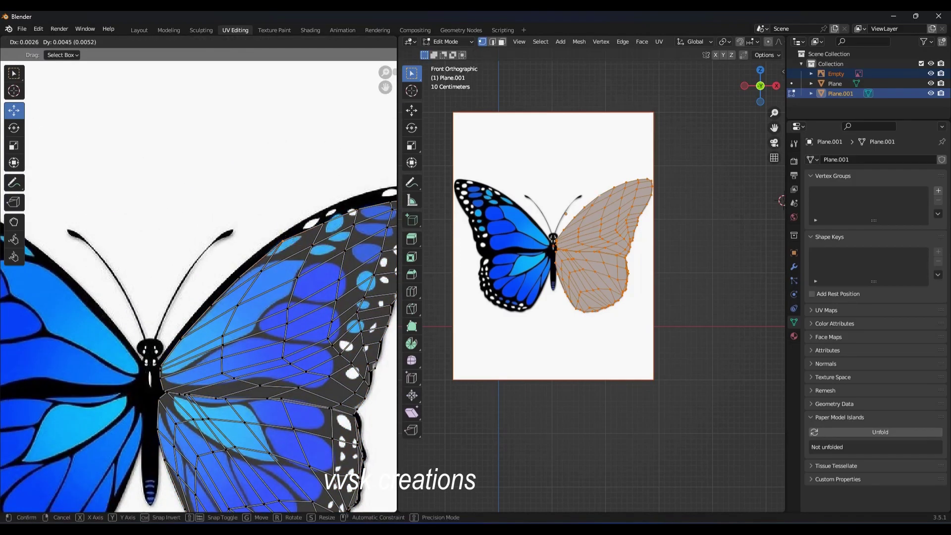
mouse_move(280, 244)
mouse_down()
mouse_move(357, 209)
mouse_move(208, 301)
mouse_up()
middle_drag(207, 301, 116, 334)
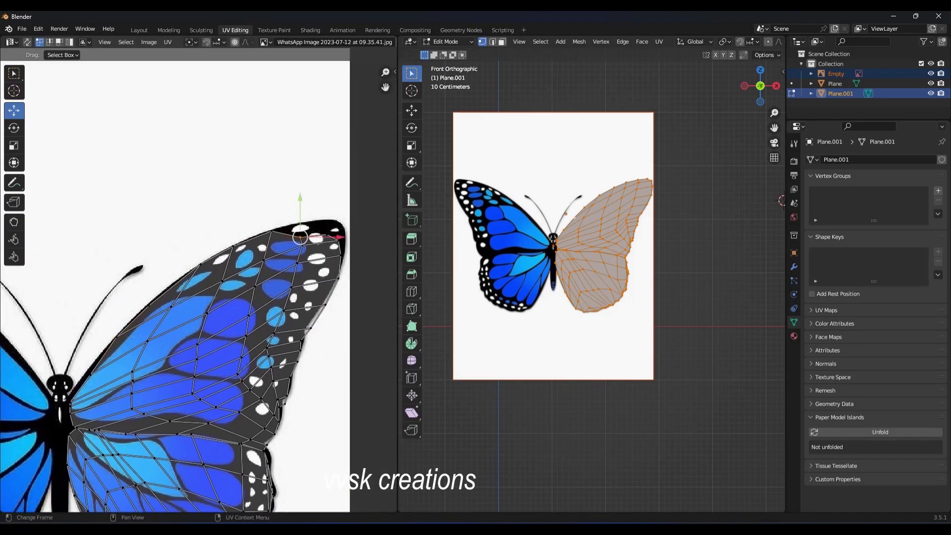
click(338, 240)
drag(338, 240, 335, 243)
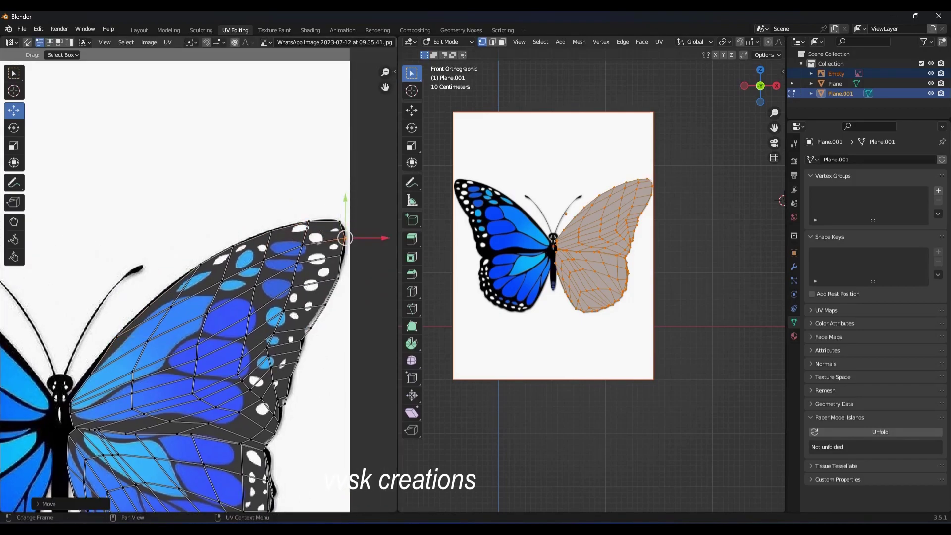
scroll(198, 292, down, 2)
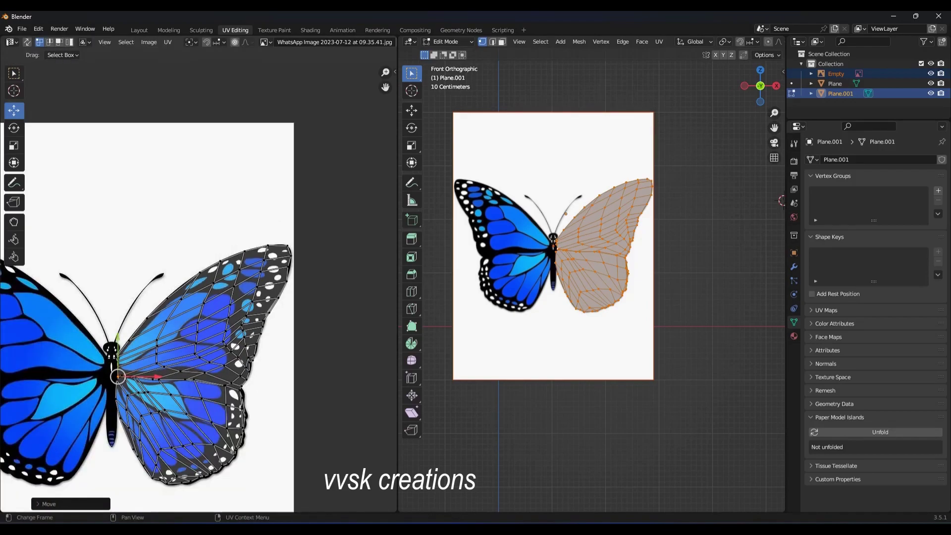
scroll(644, 42, down, 5)
click(758, 42)
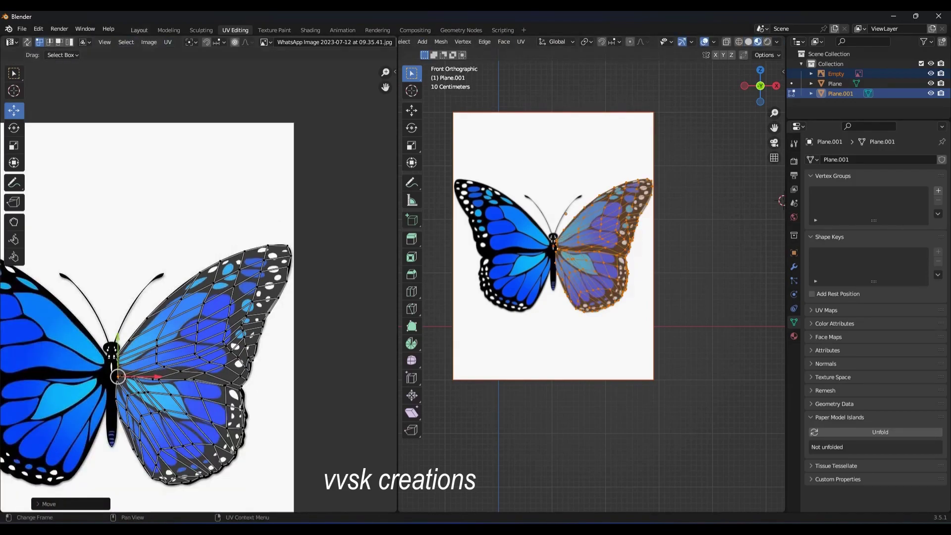
click(139, 31)
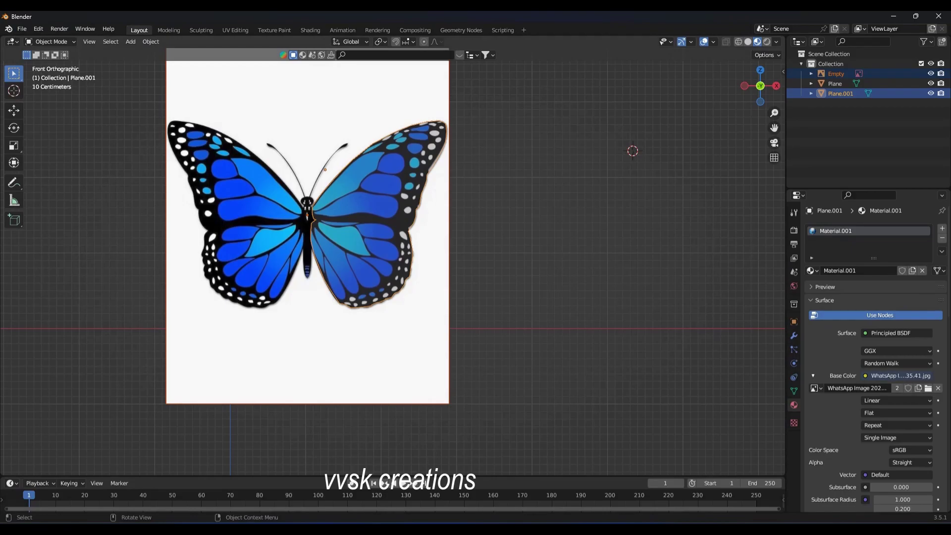
Add a Mirror modifier, select the whole wing in Edit Mode, then remove the modifier
click(794, 363)
click(794, 335)
click(872, 228)
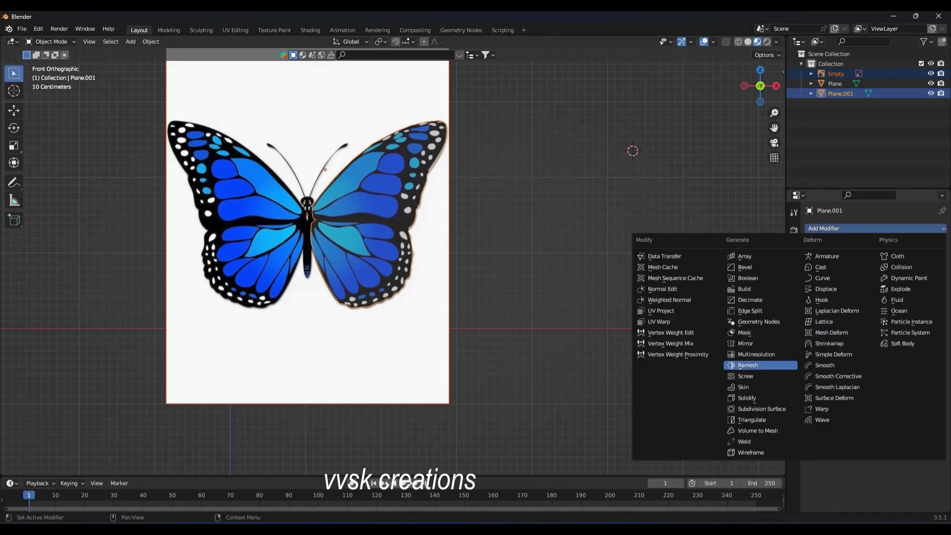
click(760, 364)
click(50, 41)
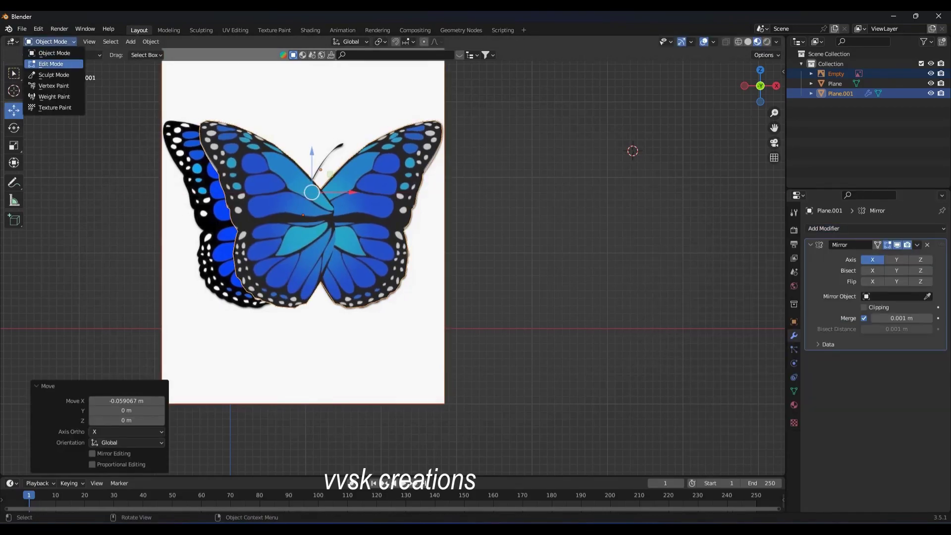
click(45, 64)
mouse_move(396, 248)
middle_down()
mouse_move(445, 223)
mouse_move(421, 238)
middle_up()
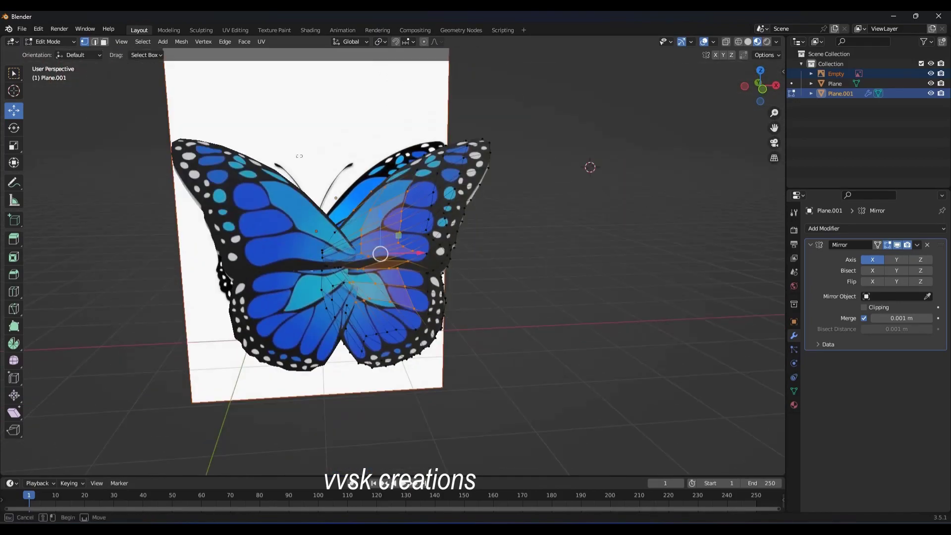
key(a)
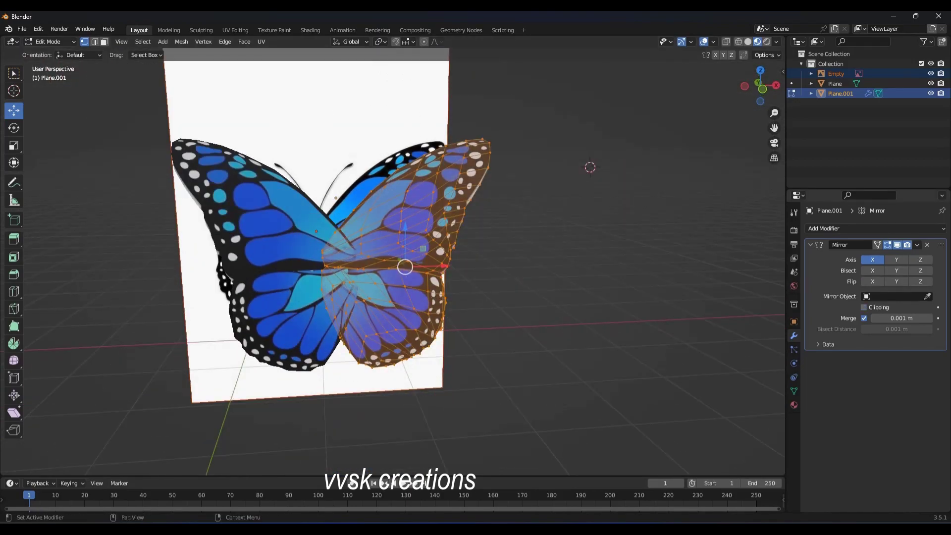
key(ctrl+x)
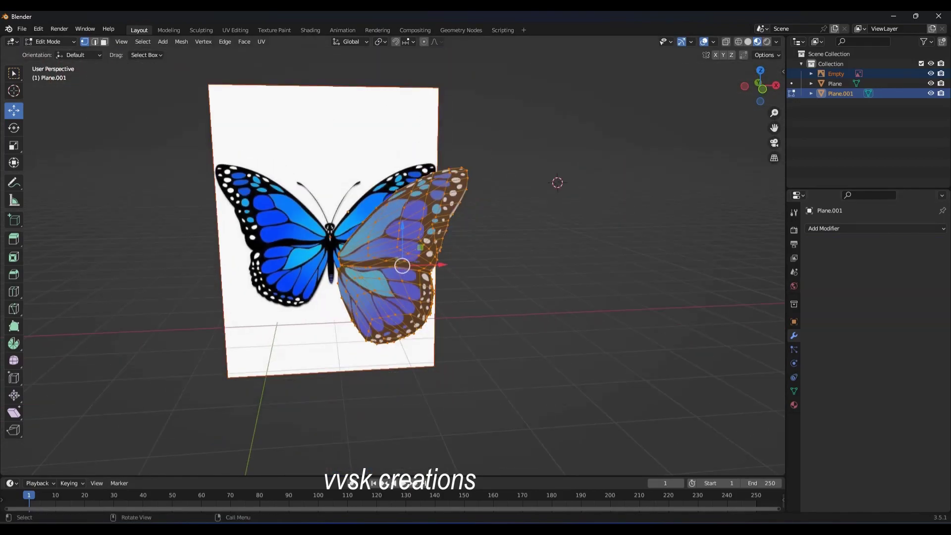
Duplicate the wing, rotate it about Z to face left, and place it beside the body
key(KP_1)
scroll(377, 198, up, 3)
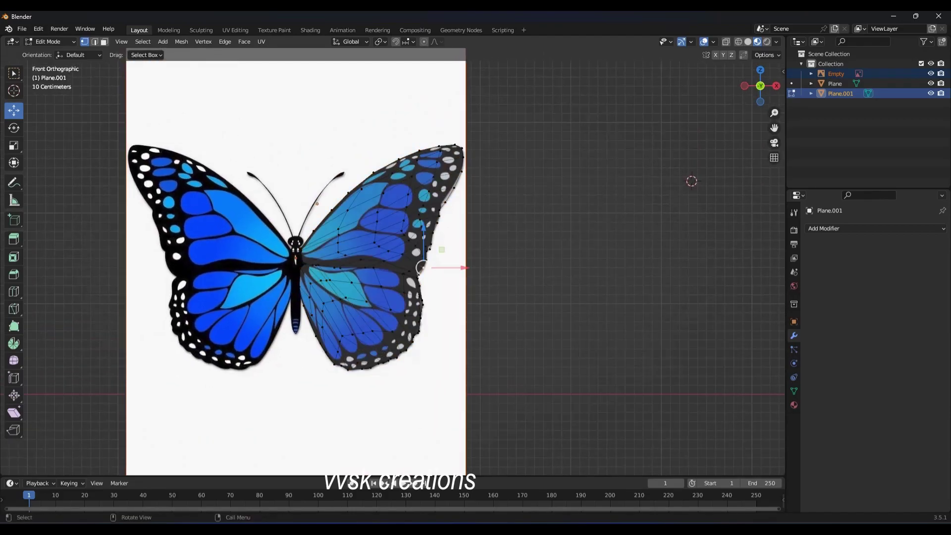
key(shift+d)
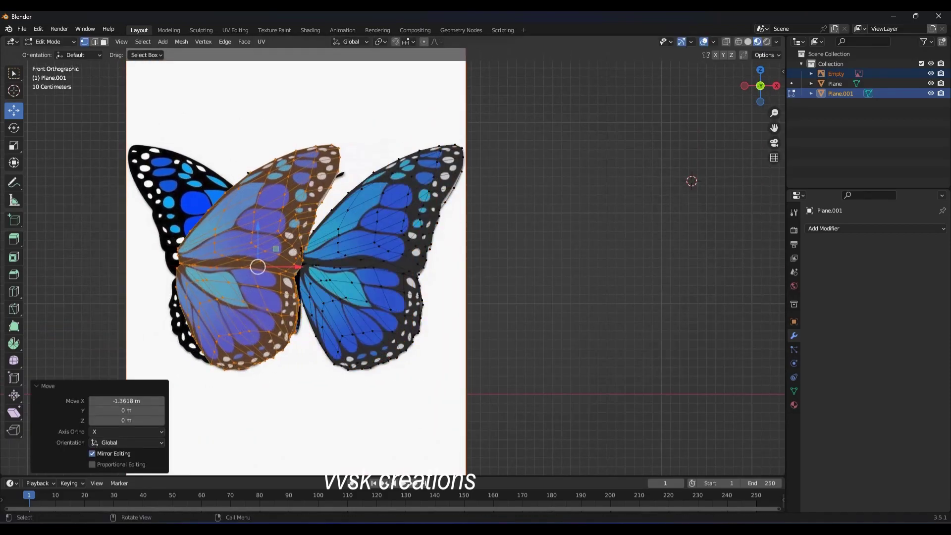
key(Return)
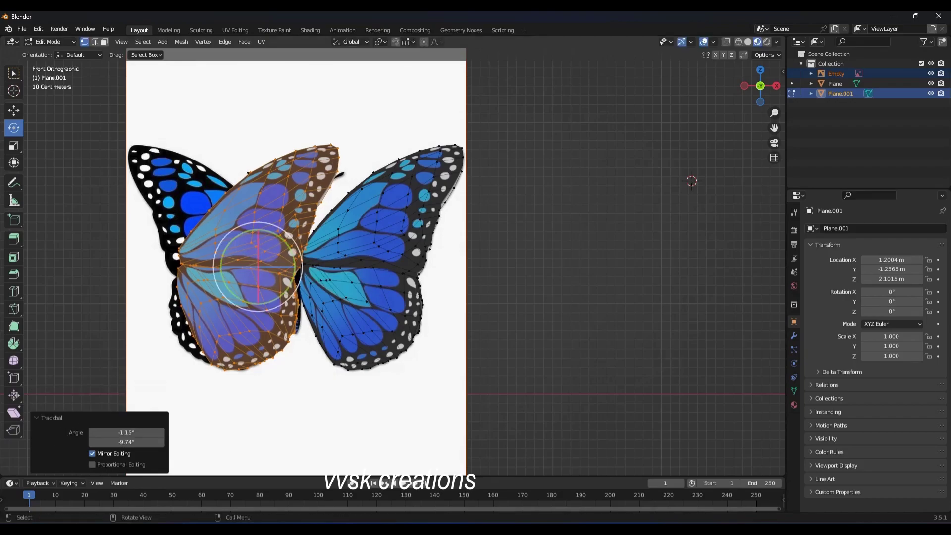
key(r)
key(z)
key(Return)
key(g)
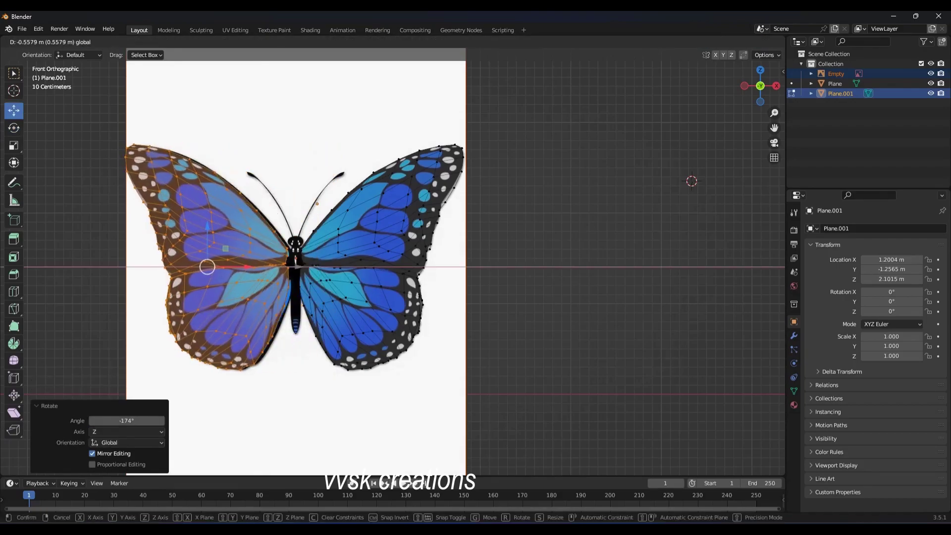
click(208, 266)
key(alt+a)
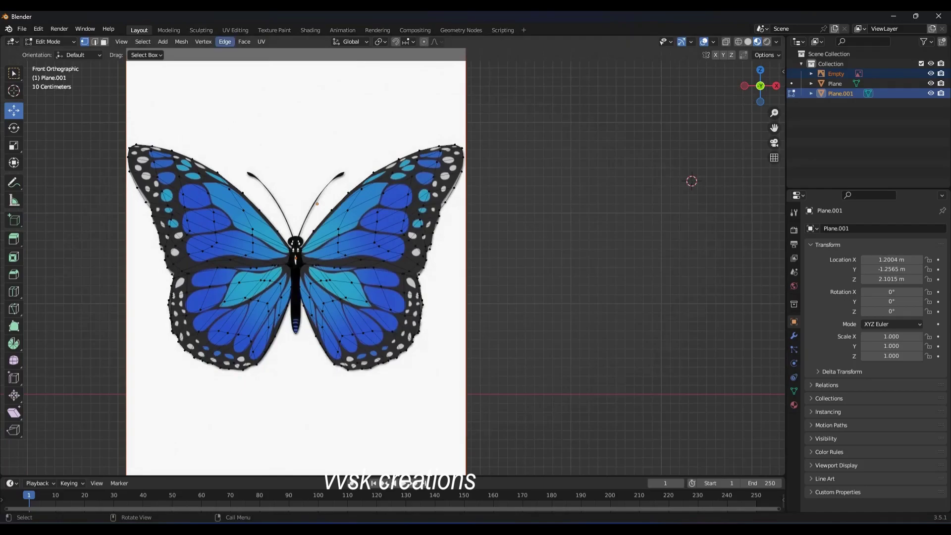
click(235, 30)
Return to the Layout workspace in Object Mode with the butterfly centred
click(139, 30)
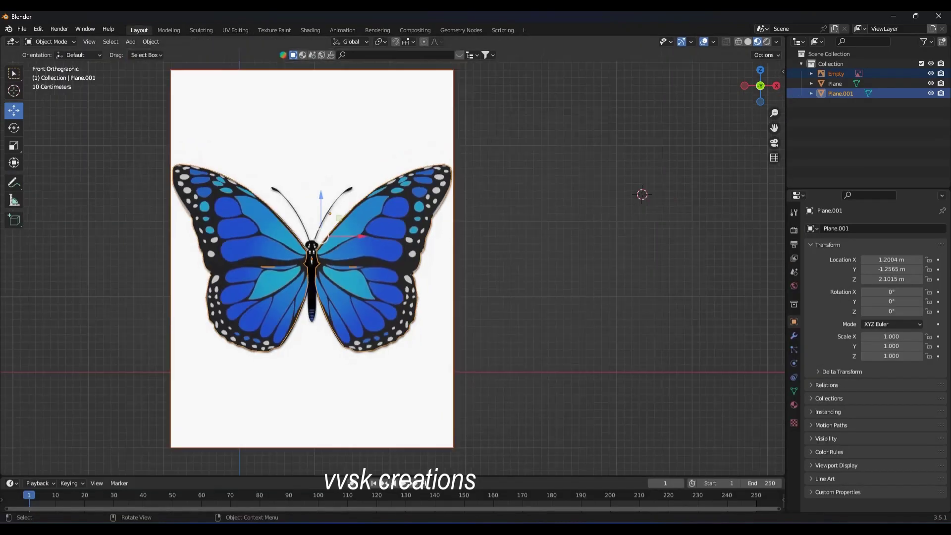
scroll(391, 267, up, 2)
shift+middle_drag(347, 267, 421, 267)
click(49, 42)
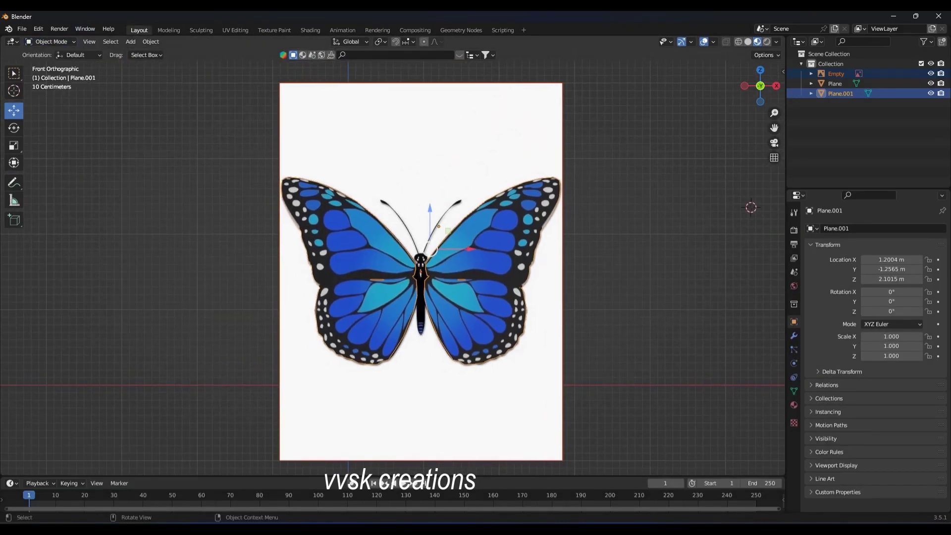
Save the project as untitled.blend inside a new 'butter fly' folder
click(22, 29)
click(40, 104)
click(398, 137)
text(butter fly)
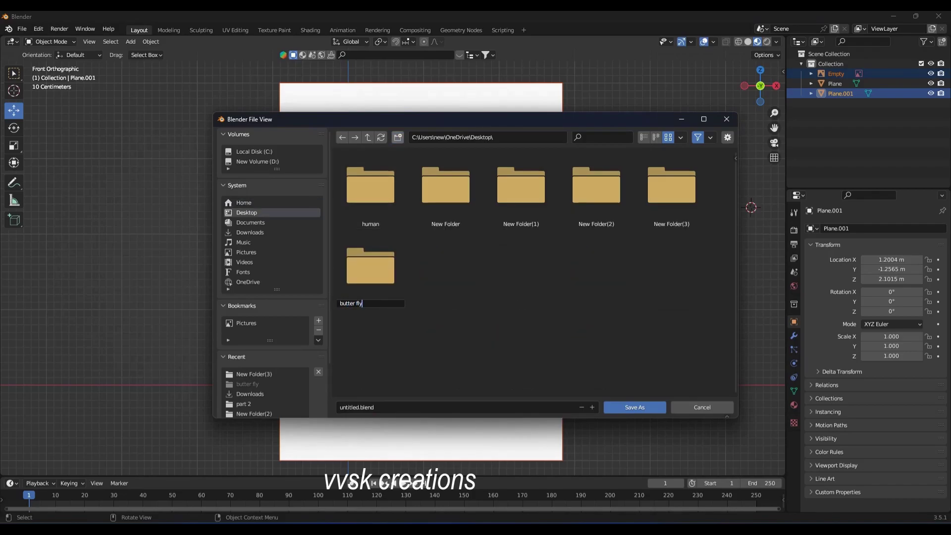
key(Return)
double_click(371, 185)
click(634, 407)
scroll(392, 267, up, 3)
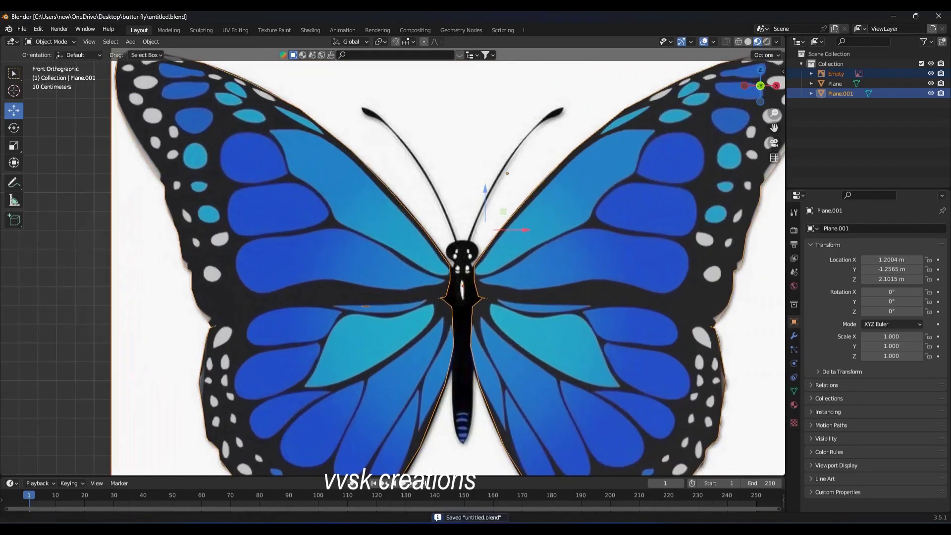
scroll(391, 267, up, 3)
scroll(392, 268, down, 3)
scroll(392, 267, down, 3)
Add a new cube mesh to the scene
click(131, 41)
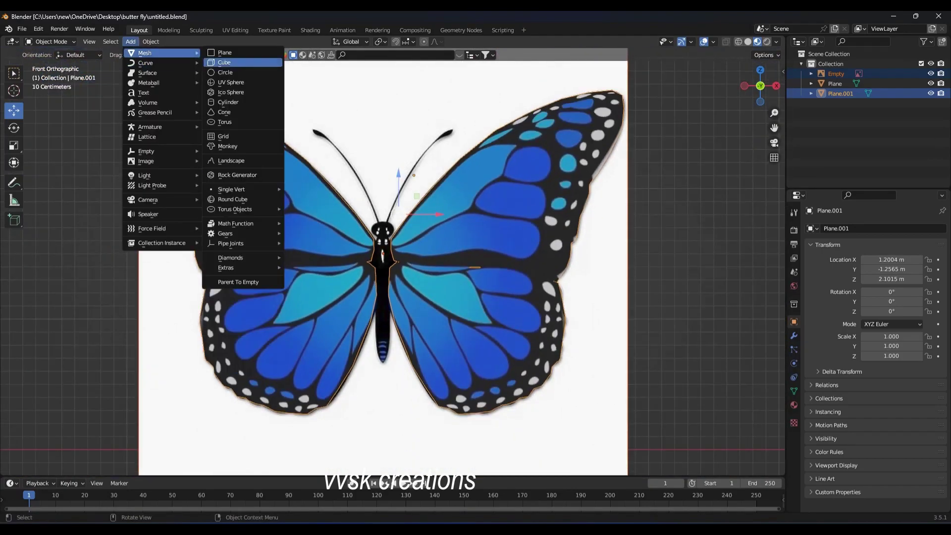
click(228, 61)
middle_drag(392, 268, 446, 223)
scroll(391, 268, down, 4)
Move the cube along X toward the butterfly's body, viewed from the front
key(g)
key(x)
click(437, 335)
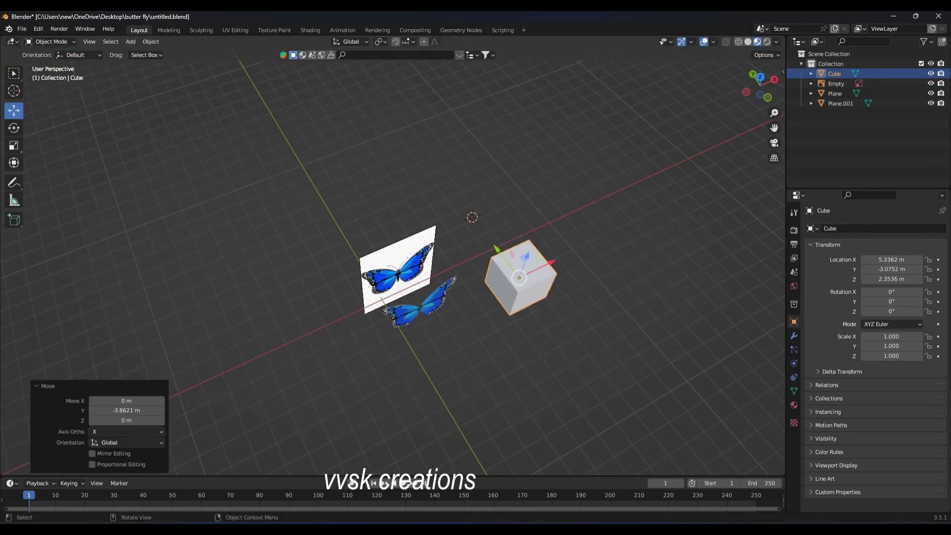
scroll(488, 209, up, 3)
key(KP_1)
key(g)
key(x)
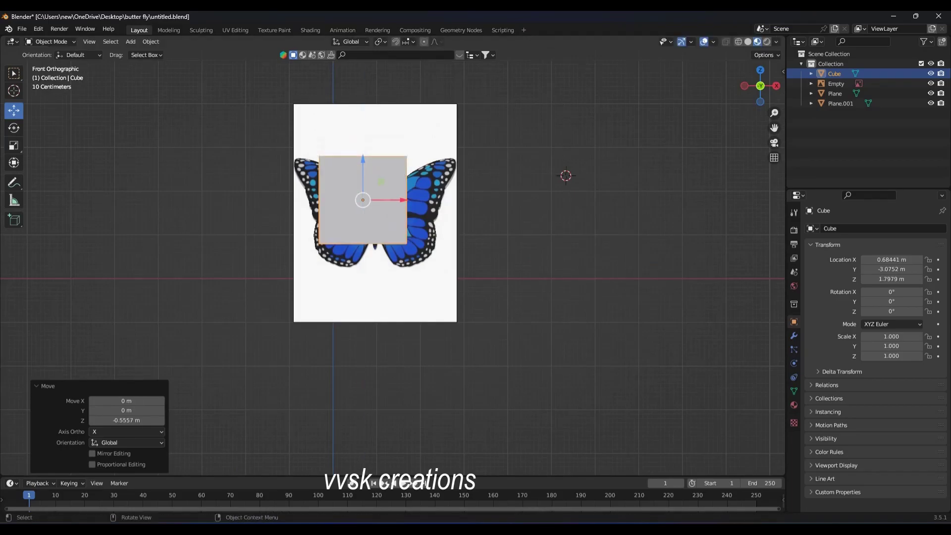
click(563, 174)
scroll(563, 174, up, 4)
shift+middle_drag(563, 174, 585, 283)
Shrink the cube in two passes and slide it along X onto the body
key(s)
click(446, 297)
key(g)
key(x)
click(496, 277)
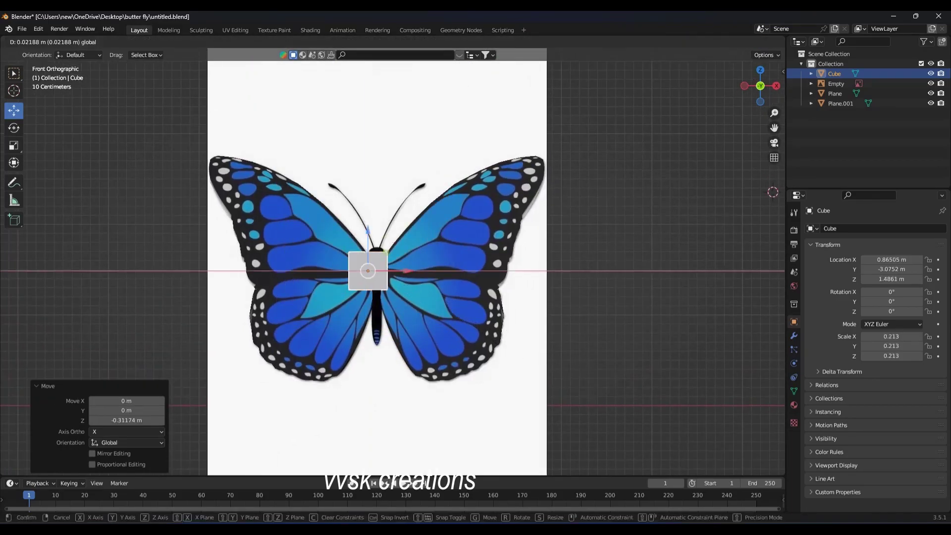
key(s)
click(505, 353)
scroll(505, 353, up, 3)
key(g)
key(x)
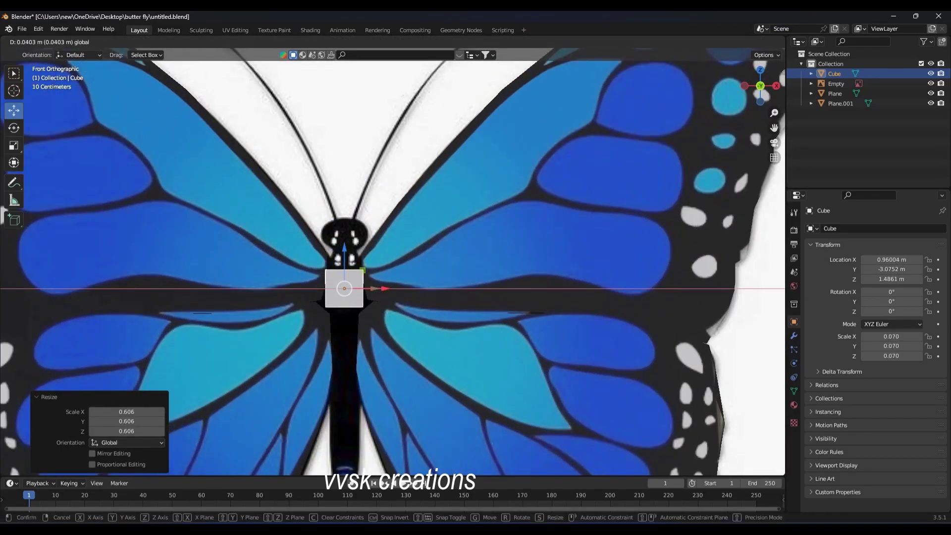
click(347, 287)
Lower the cube onto the body, scale it to 0.059, centre it, and enable X-ray
scroll(346, 288, up, 3)
key(g)
key(z)
click(392, 347)
key(s)
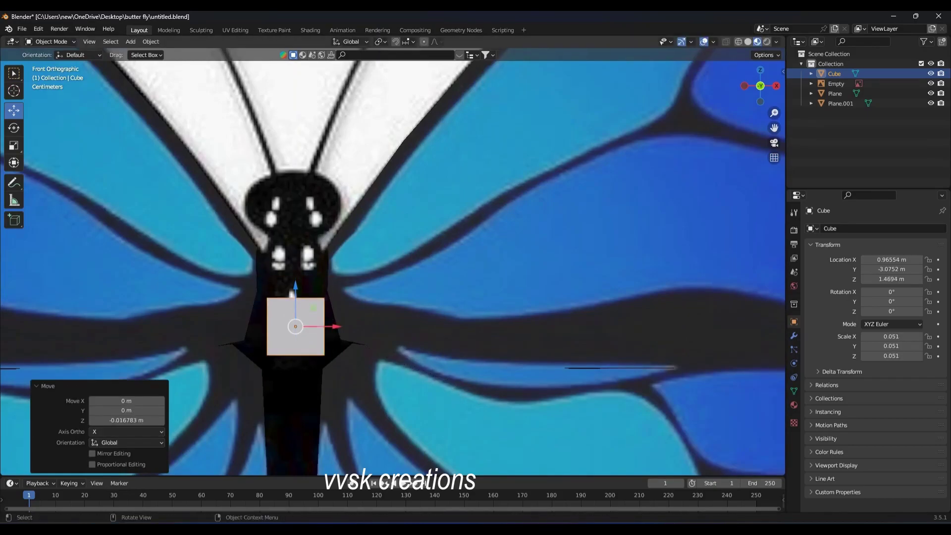
click(402, 362)
key(g)
key(x)
click(322, 327)
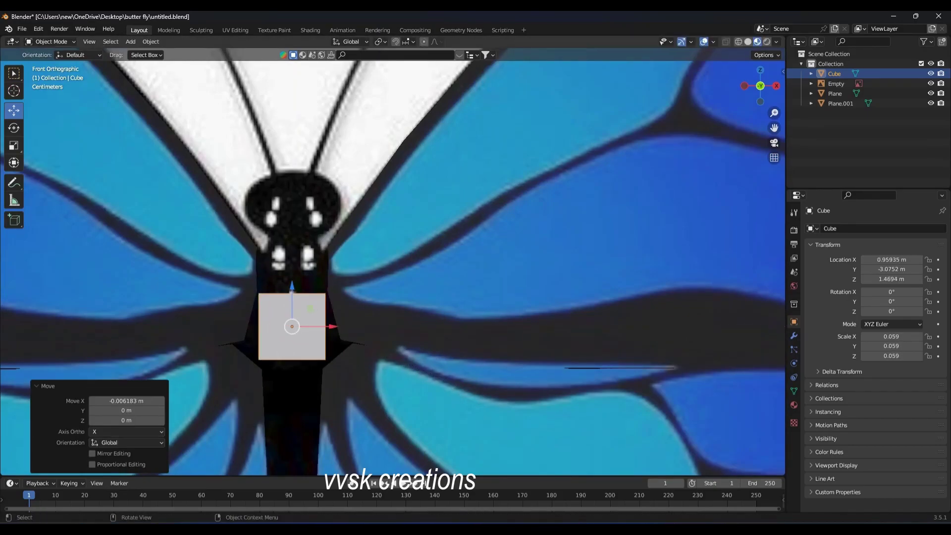
mouse_move(321, 326)
shift+middle_down()
mouse_move(367, 322)
mouse_move(411, 296)
shift+middle_up()
key(alt+z)
In Edit Mode, select only the cube's top edge and extrude it upward
click(49, 42)
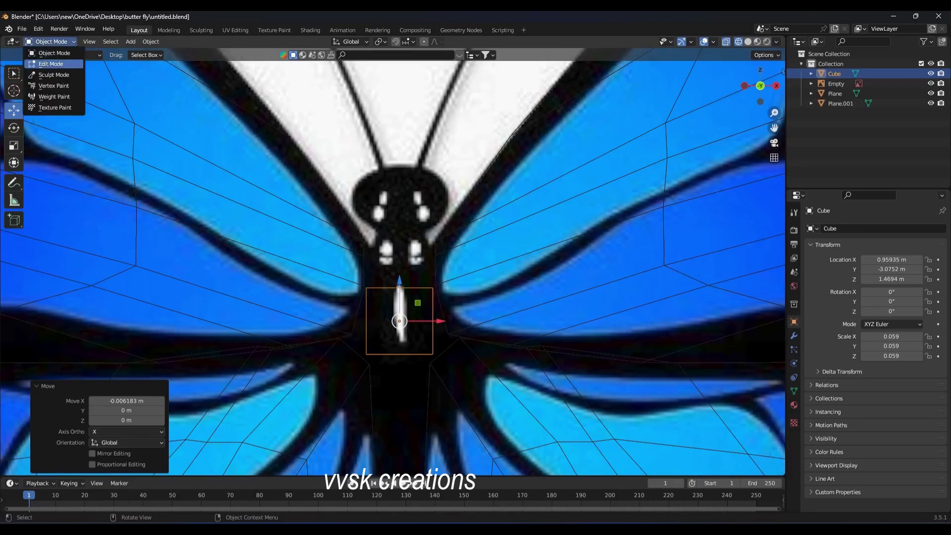
key(alt+a)
drag(358, 282, 445, 309)
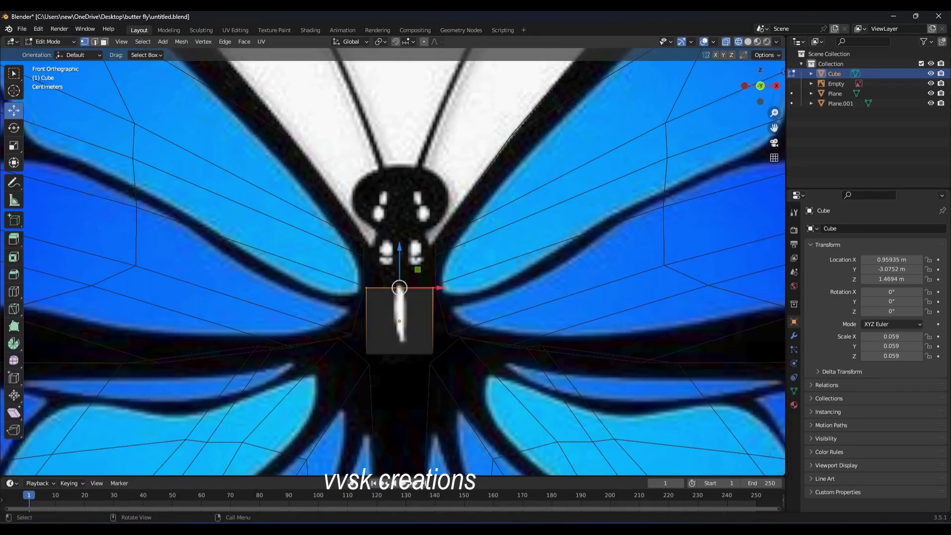
key(e)
key(Return)
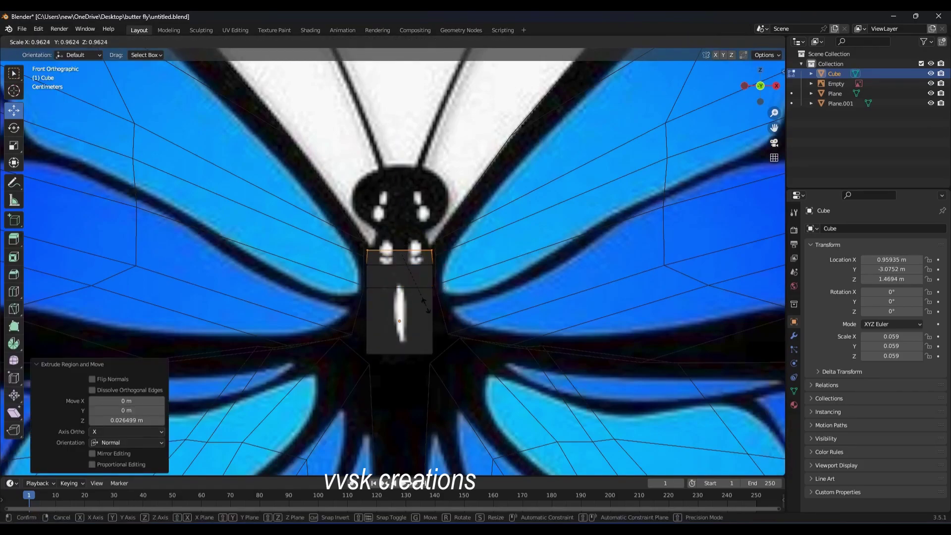
Extrude the top edge up twice more, narrowing it, then widening it to head width
key(e)
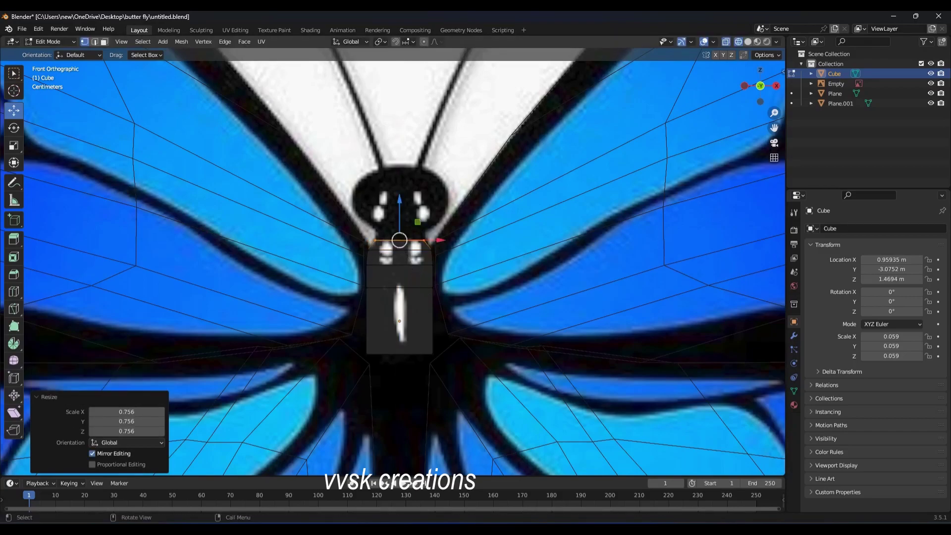
key(Return)
key(s)
key(Return)
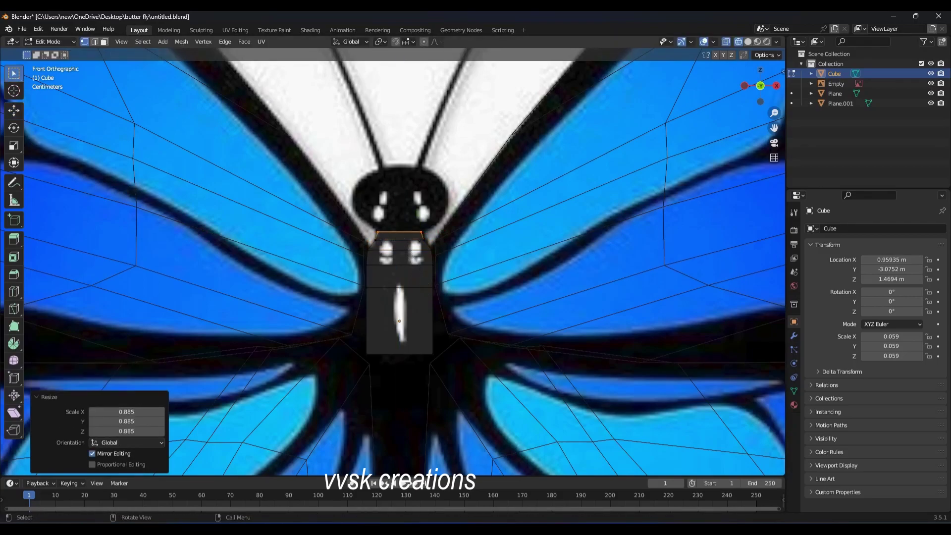
key(e)
key(Return)
key(s)
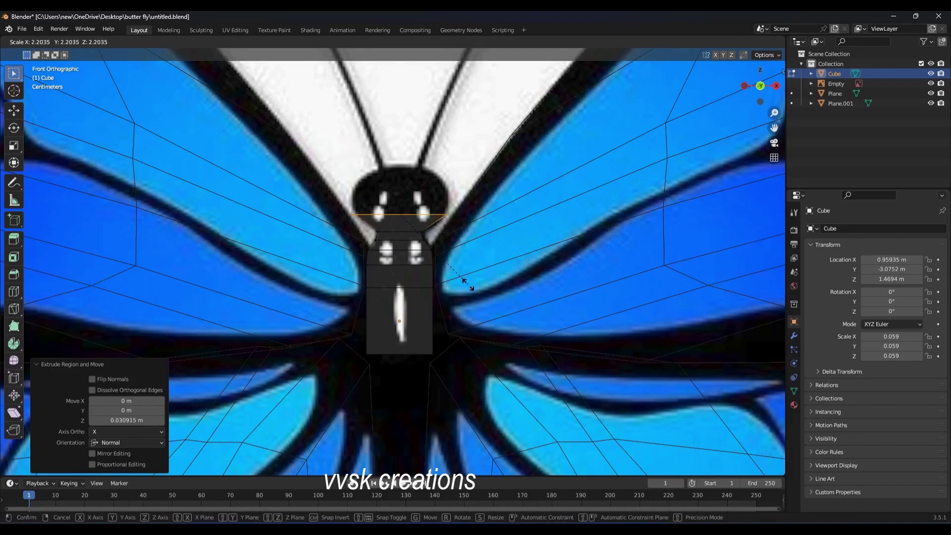
key(Return)
Cancel an extra extrusion, fine-tune the head edge size, and place the 3D cursor at the head
key(e)
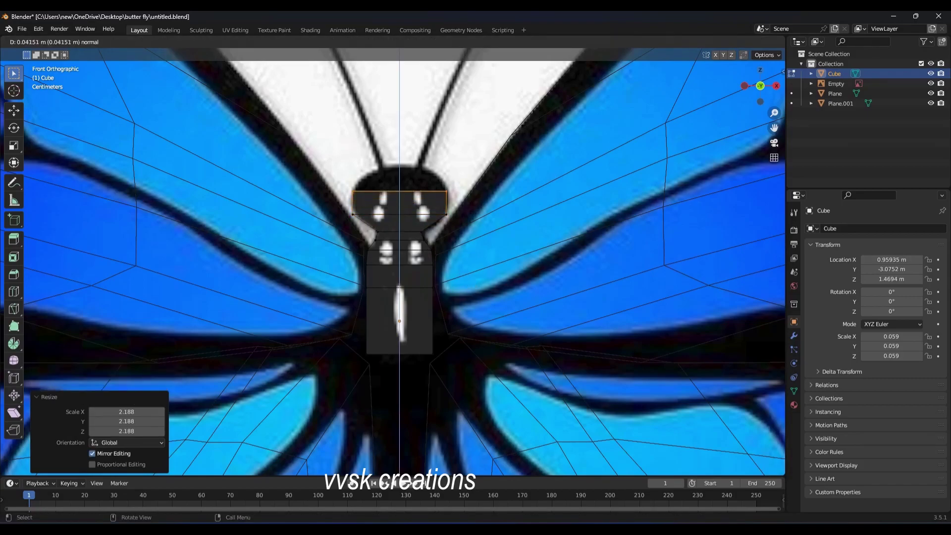
key(Escape)
key(s)
key(Return)
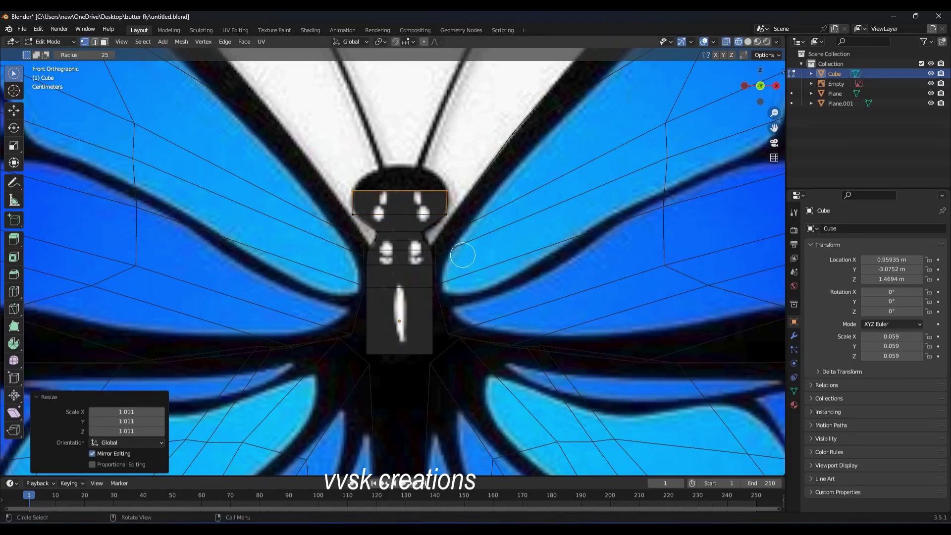
click(386, 190)
click(13, 90)
click(394, 201)
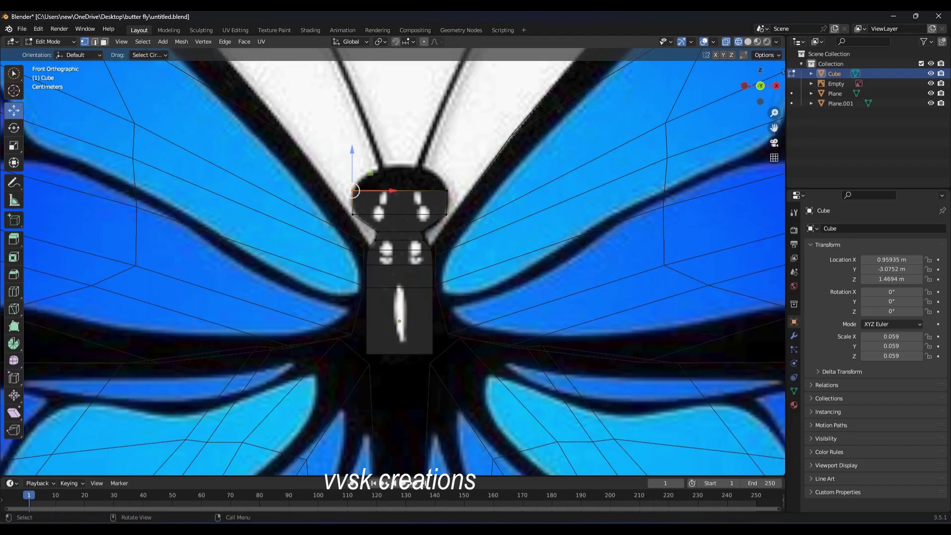
Reselect the top edge of the head with circle selection
key(w)
click(14, 110)
key(c)
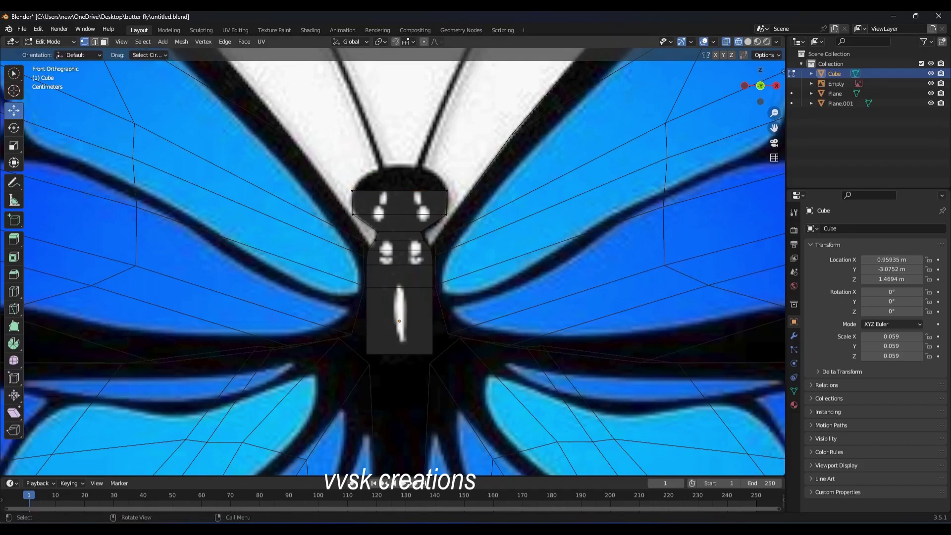
key(a)
key(alt+a)
drag(384, 190, 384, 186)
Try resizing a new head-top extrusion, then undo both the resize and the extrusion
key(s)
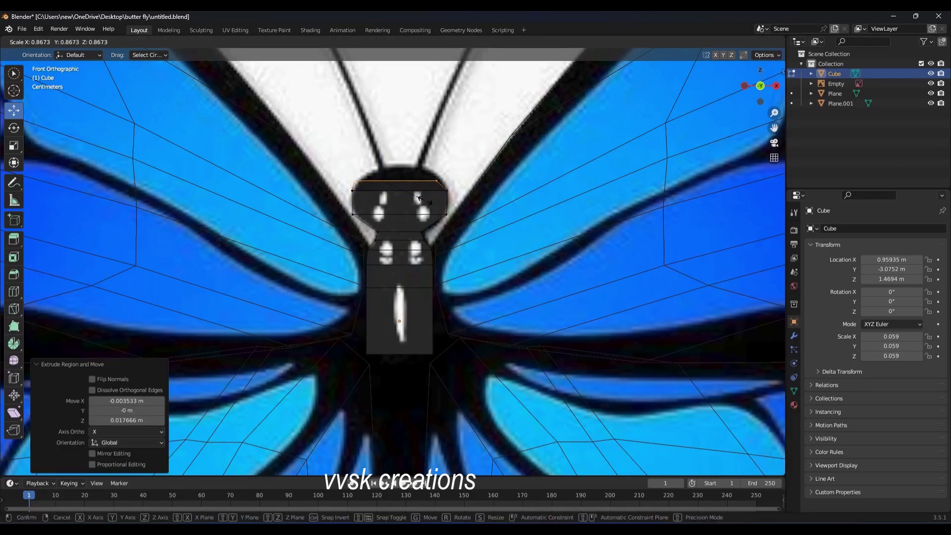
scroll(378, 144, up, 3)
shift+middle_drag(378, 145, 388, 221)
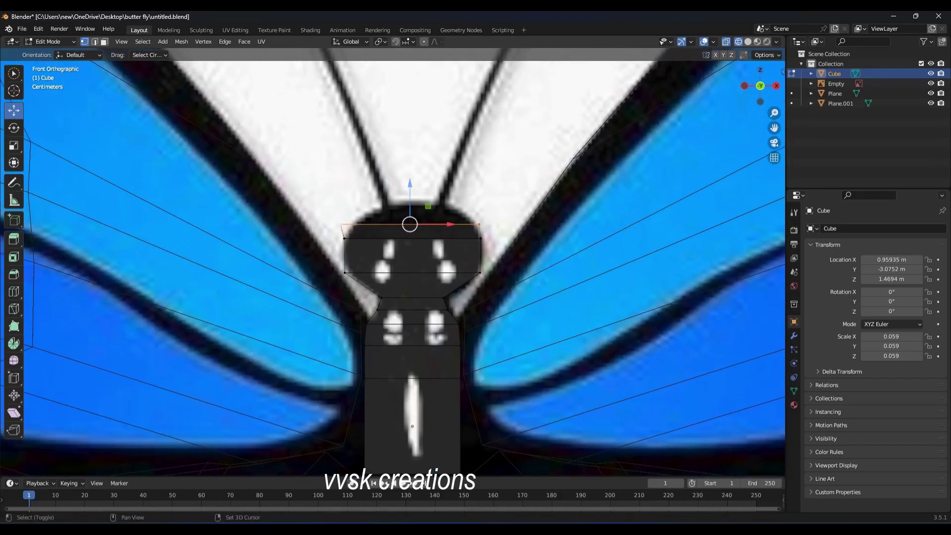
click(478, 235)
key(ctrl+z)
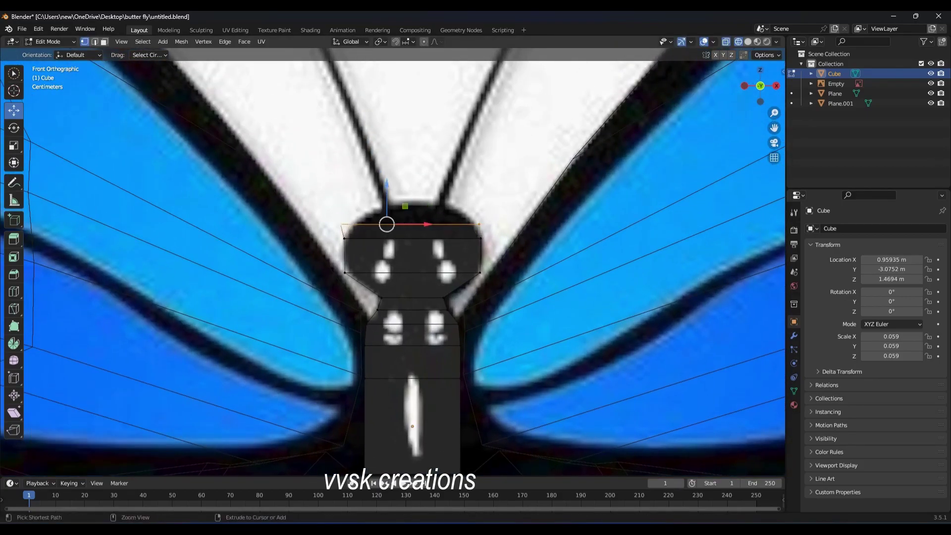
key(ctrl+z)
Extrude the head's top edge and narrow it to form the top of the head
key(w)
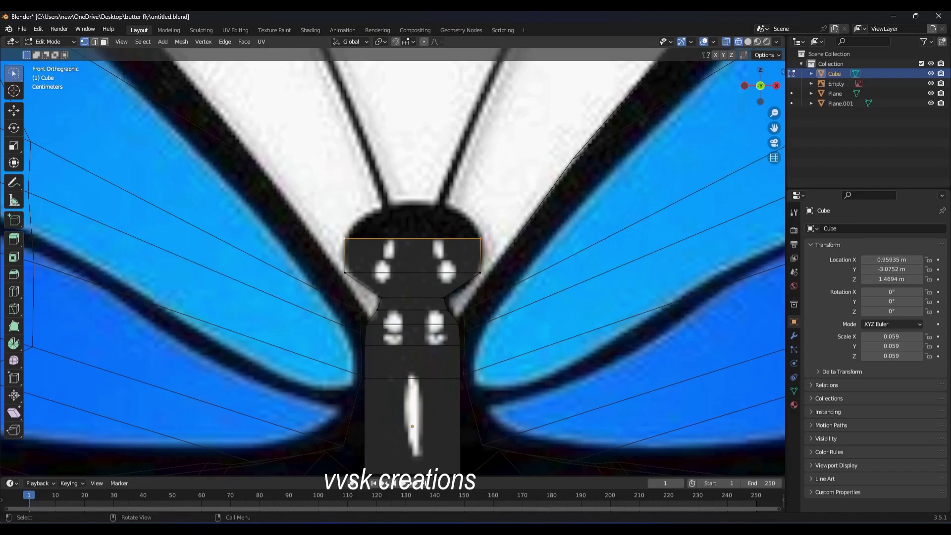
key(g)
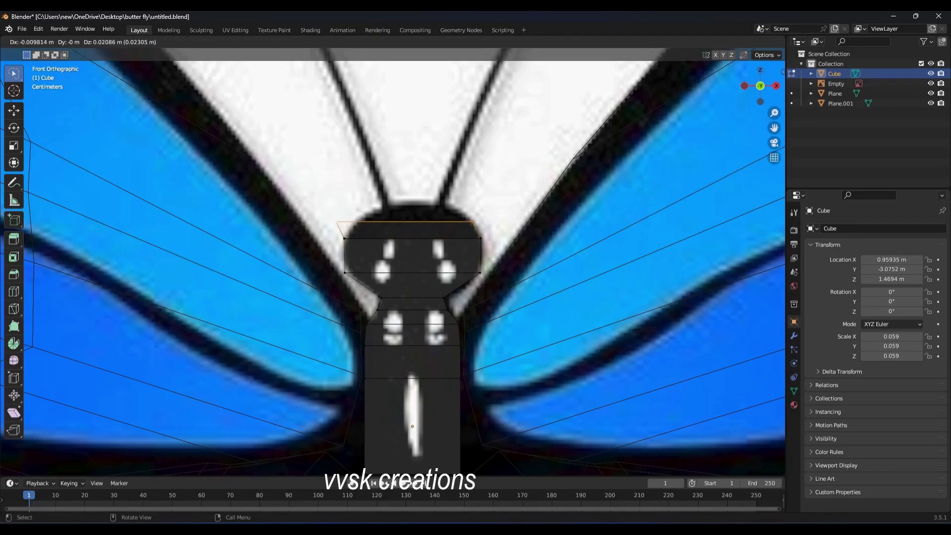
key(s)
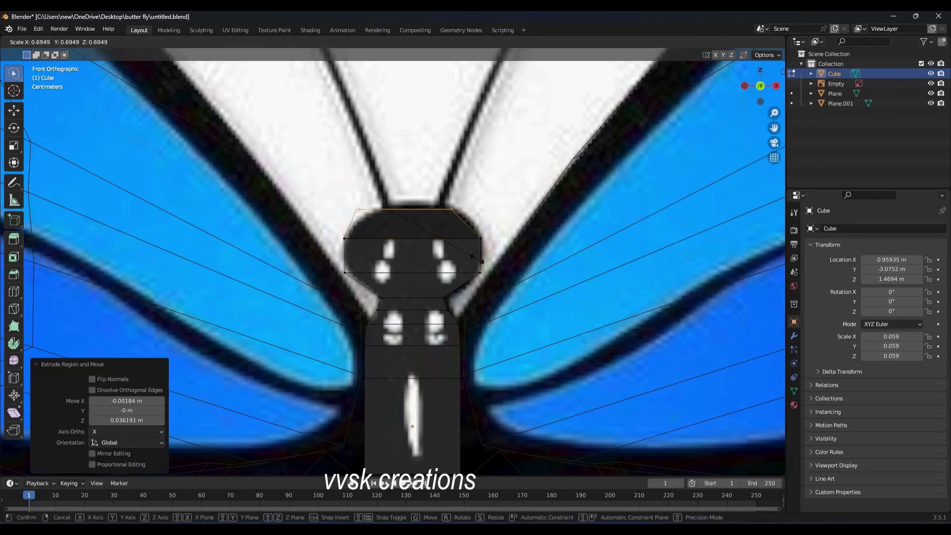
key(g)
click(478, 215)
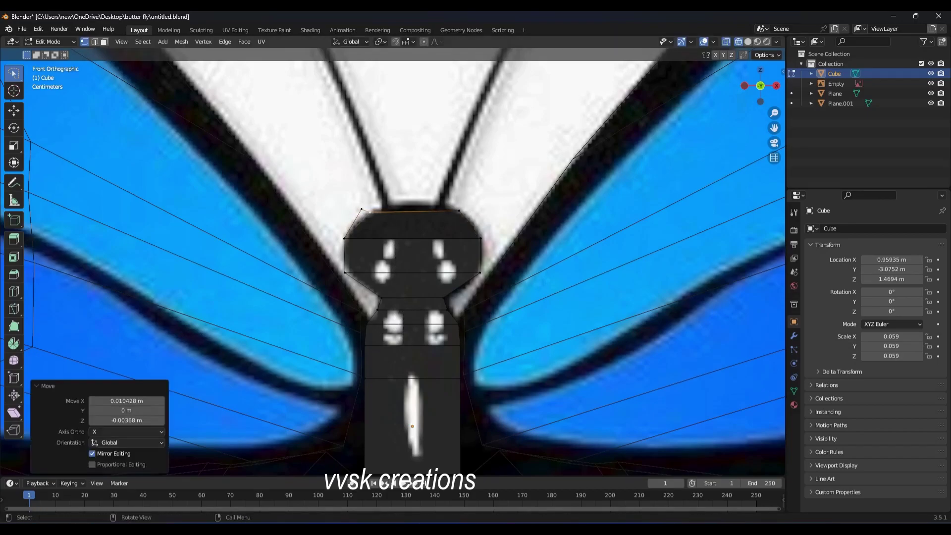
key(ctrl+z)
Move the head's top corner vertices up and inward to round off the head
key(g)
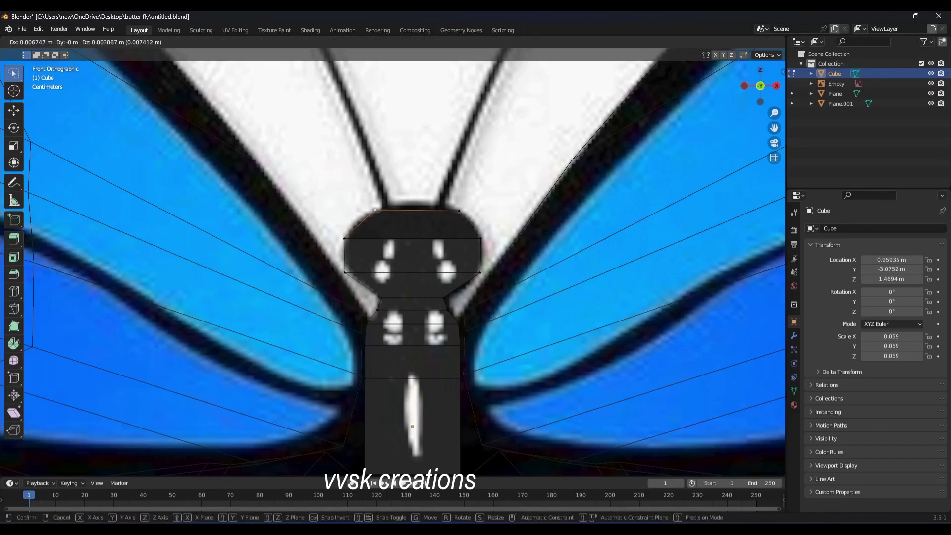
key(Return)
key(g)
key(Return)
key(ctrl+z)
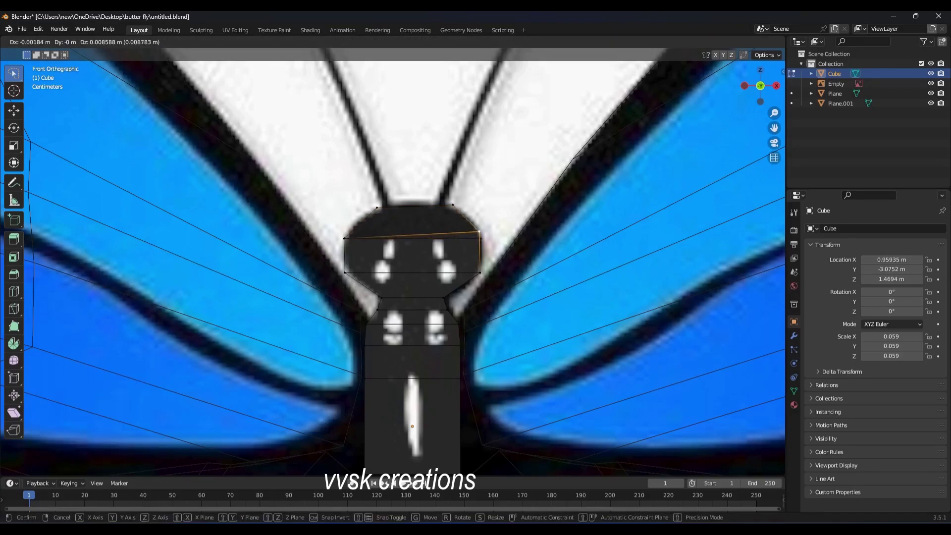
click(345, 238)
key(g)
key(Return)
key(g)
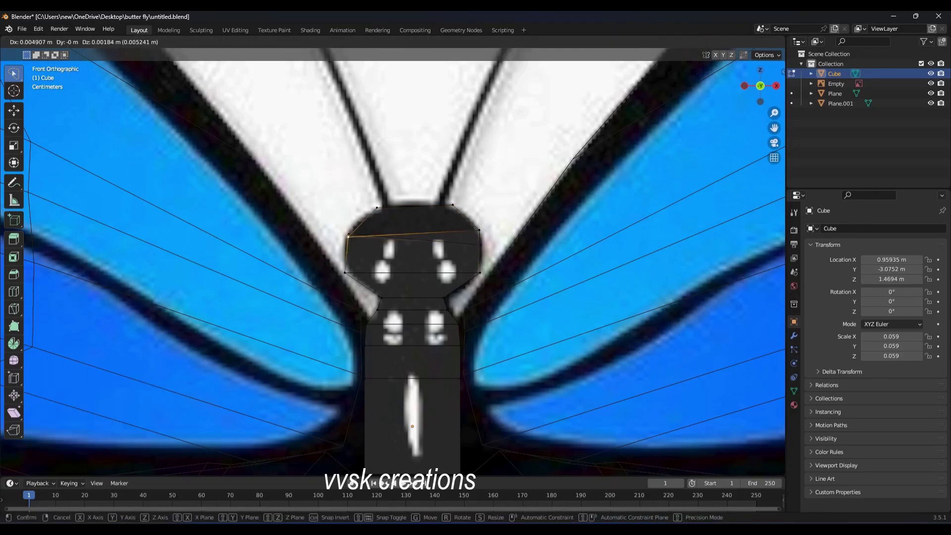
key(Return)
scroll(416, 134, down, 1)
scroll(416, 134, down, 2)
Select the body block's bottom edge and extrude it downward in narrowing sections
scroll(374, 469, up, 3)
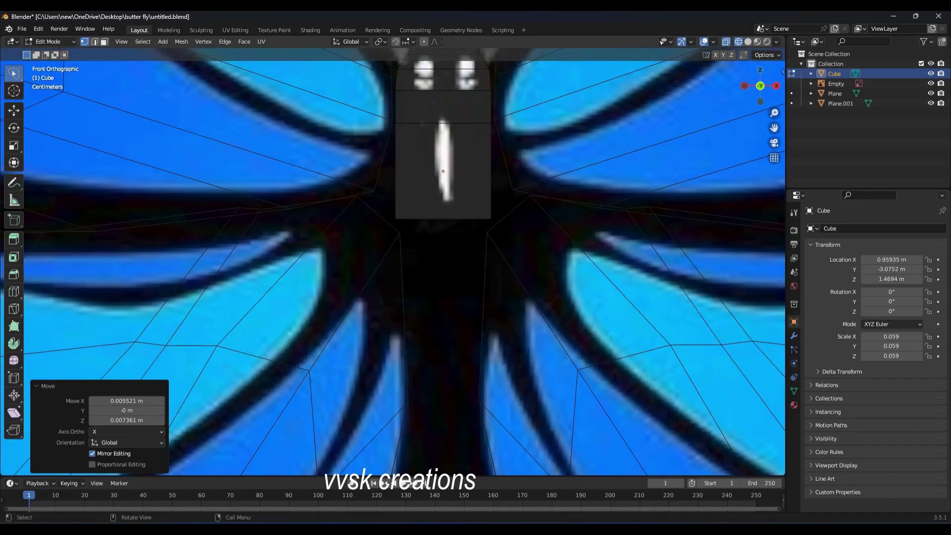
key(alt+a)
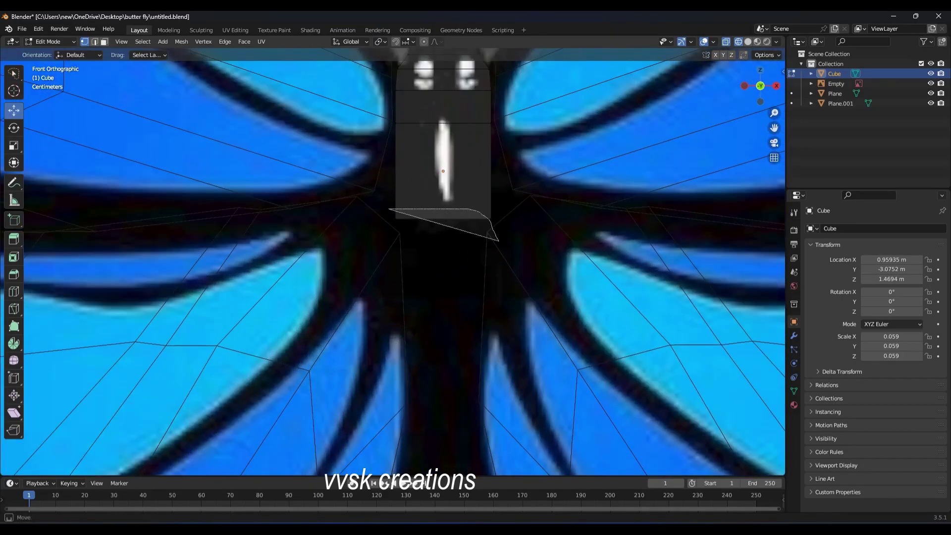
click(395, 218)
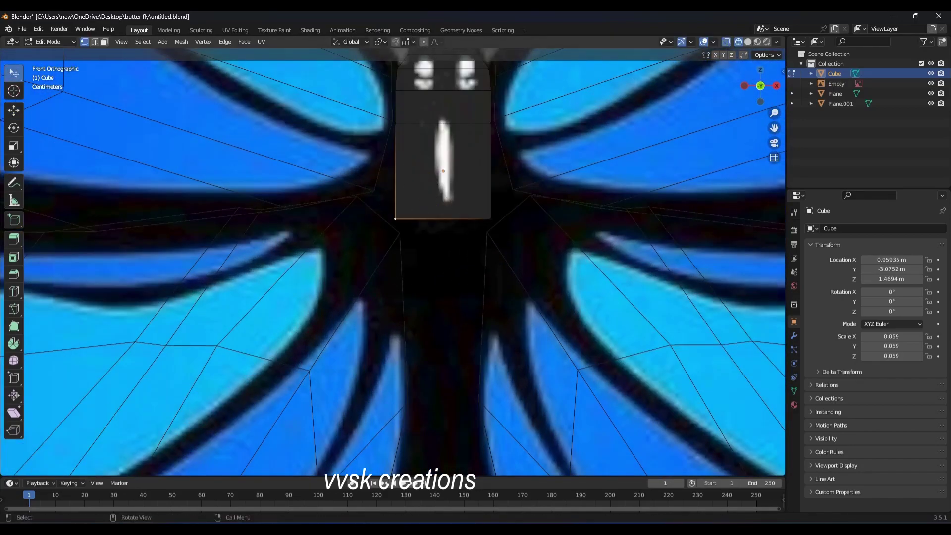
key(e)
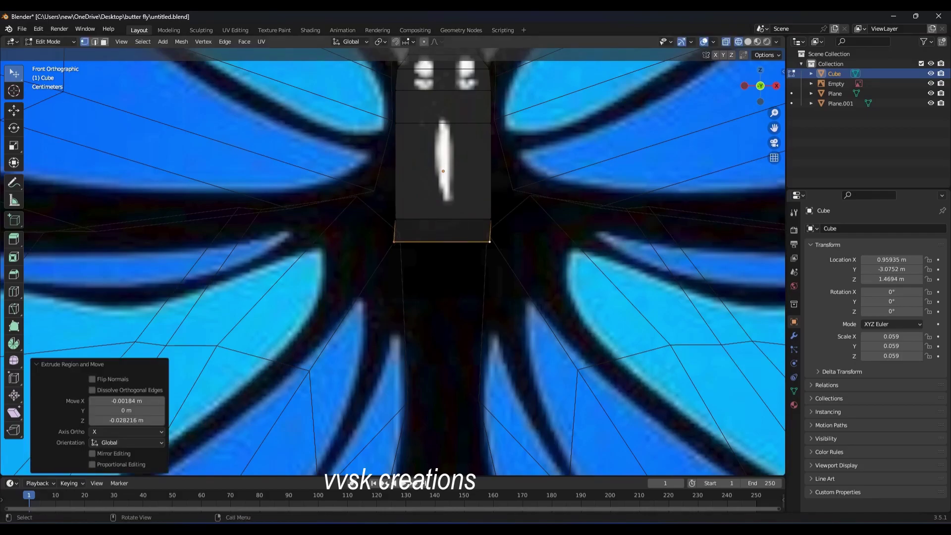
key(s)
key(g)
key(e)
key(s)
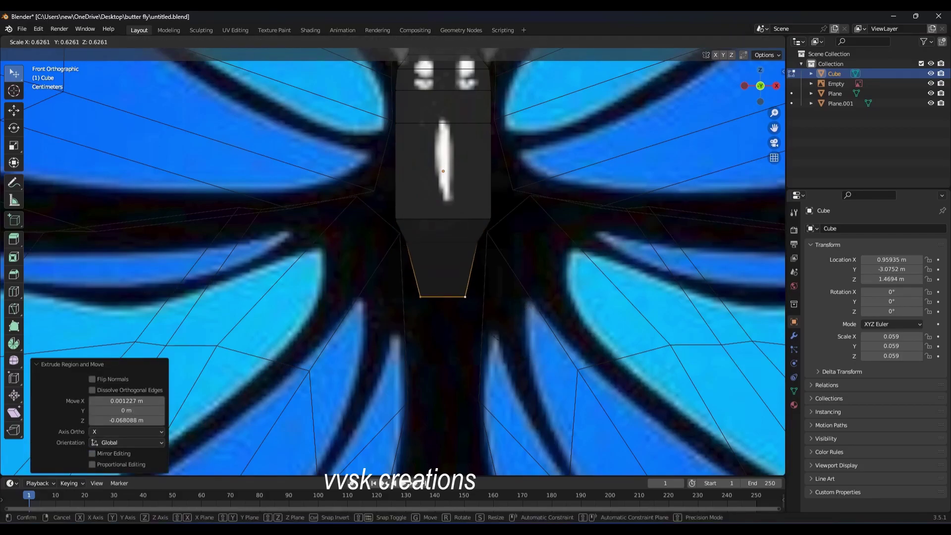
scroll(393, 262, down, 5)
key(g)
key(Return)
Extrude two more abdomen sections, widening and then narrowing the bottom edge
key(e)
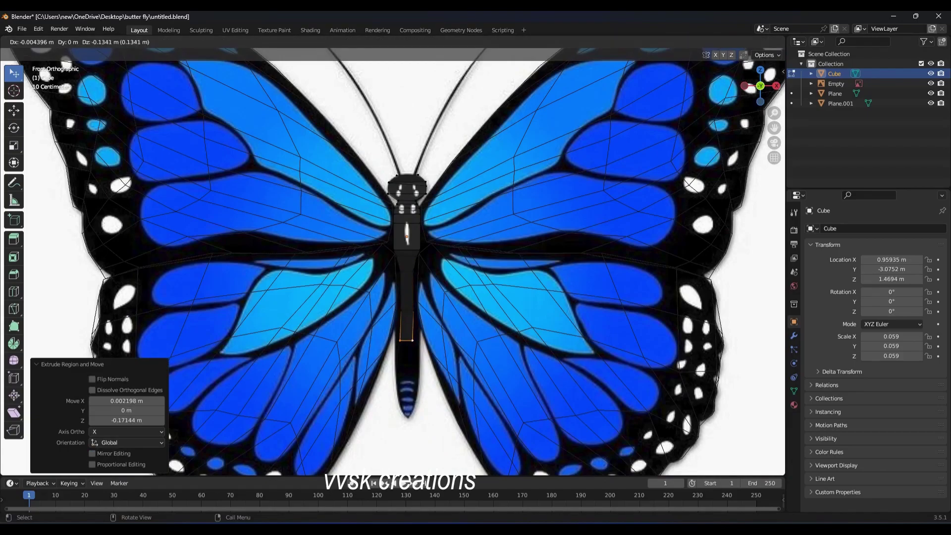
key(Return)
scroll(392, 267, up, 3)
key(s)
key(Return)
key(s)
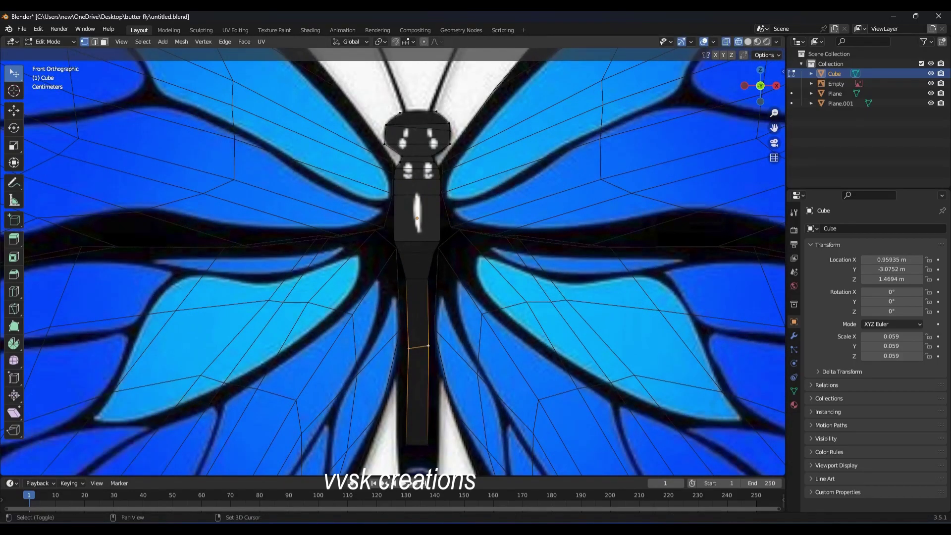
key(Return)
key(e)
key(Return)
scroll(434, 428, down, 1)
key(s)
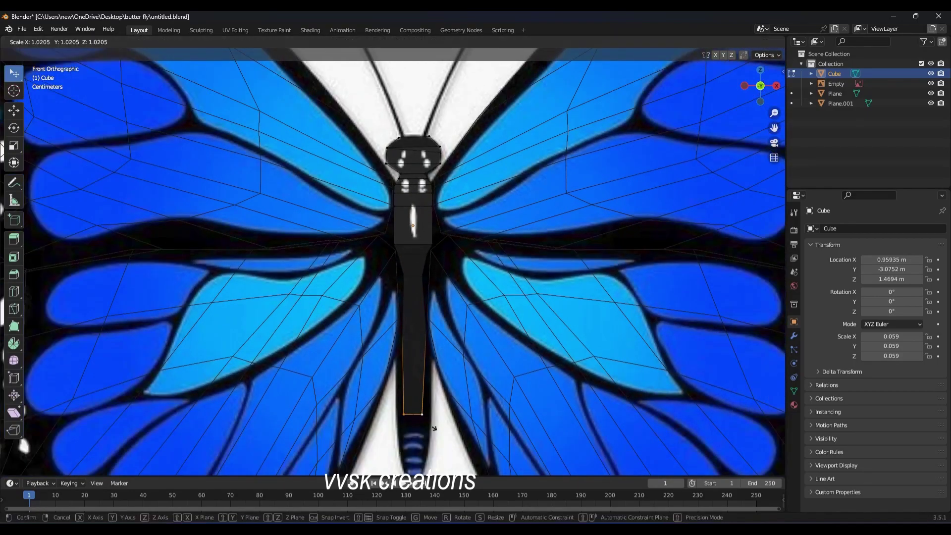
key(Return)
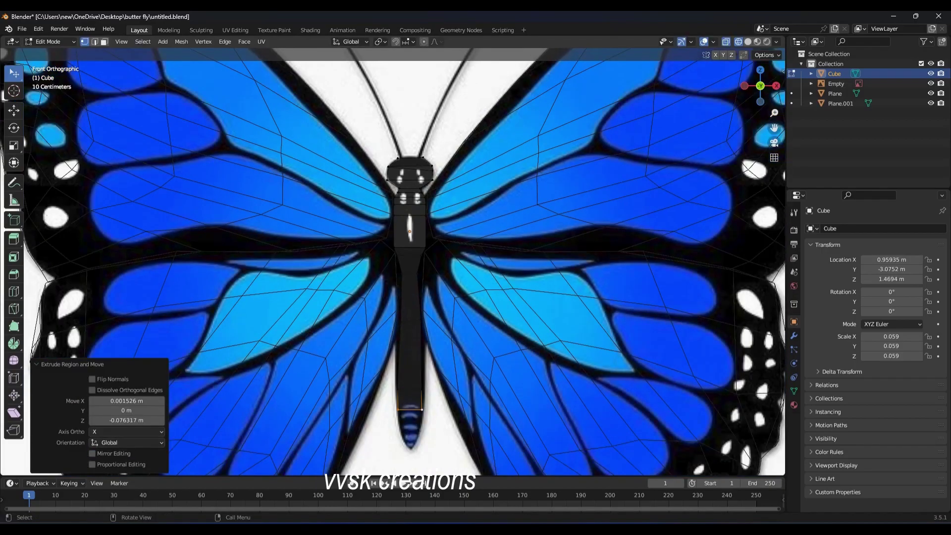
Add a final section tapering to a narrow abdomen tip, then switch to Solid shading
scroll(436, 426, down, 1)
key(e)
key(Return)
key(s)
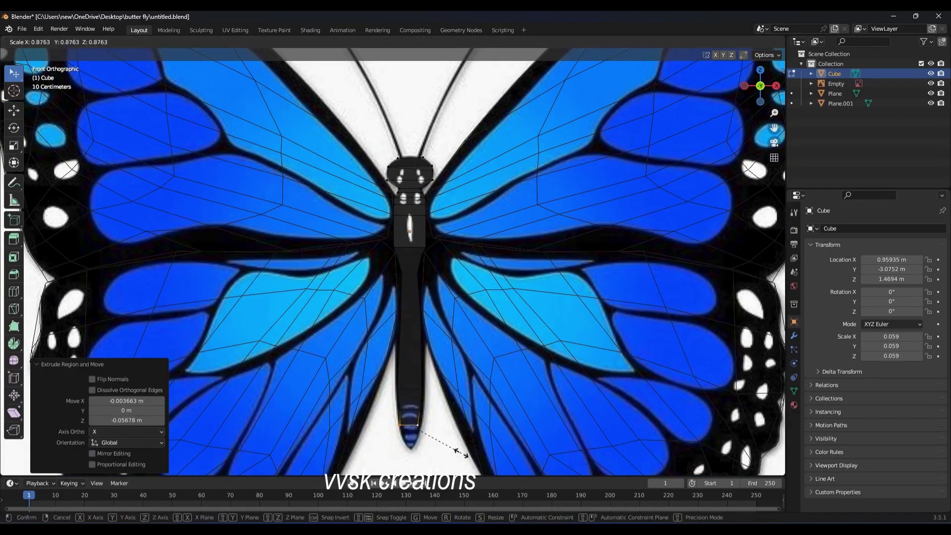
key(Return)
key(ctrl+z)
key(s)
key(Return)
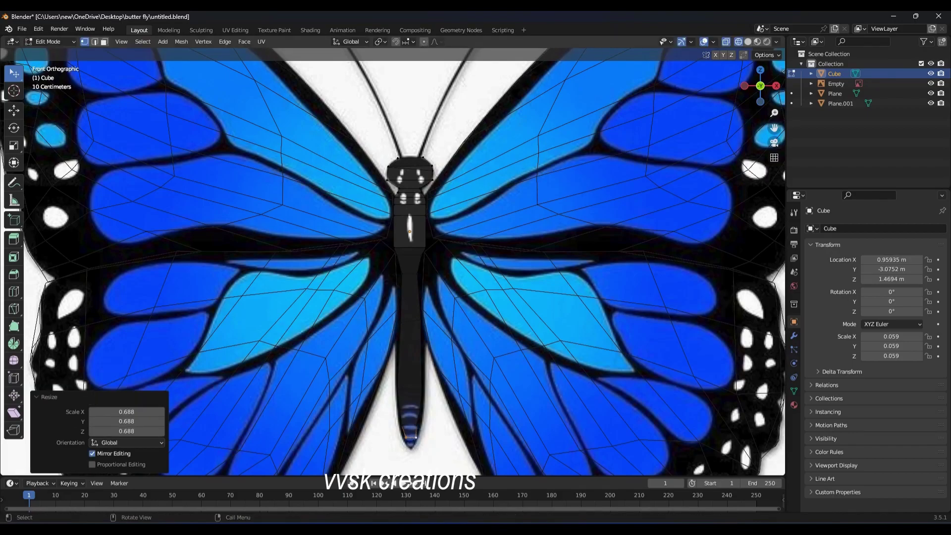
key(ctrl+z)
key(s)
click(442, 440)
scroll(442, 441, down, 4)
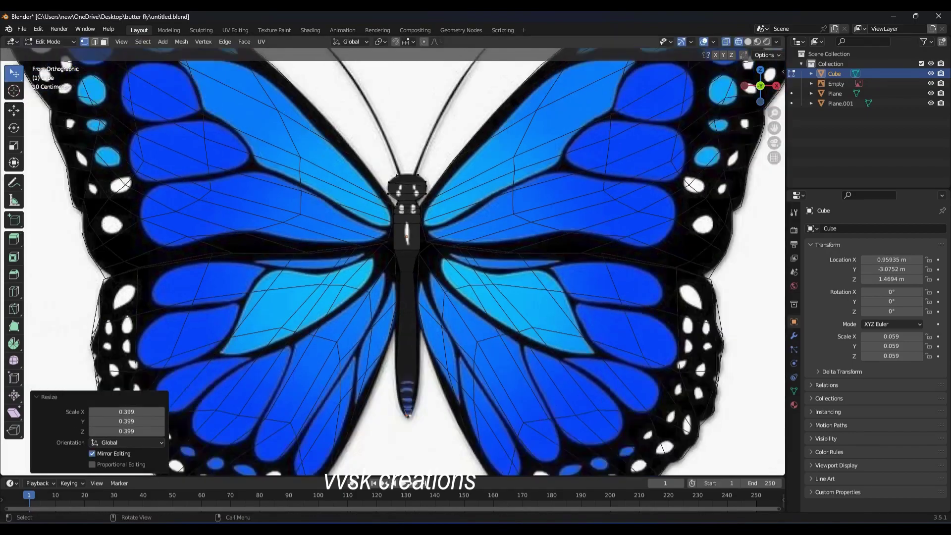
click(748, 42)
scroll(408, 247, up, 6)
Back in Object Mode, apply Shade Smooth to the butterfly body
key(Tab)
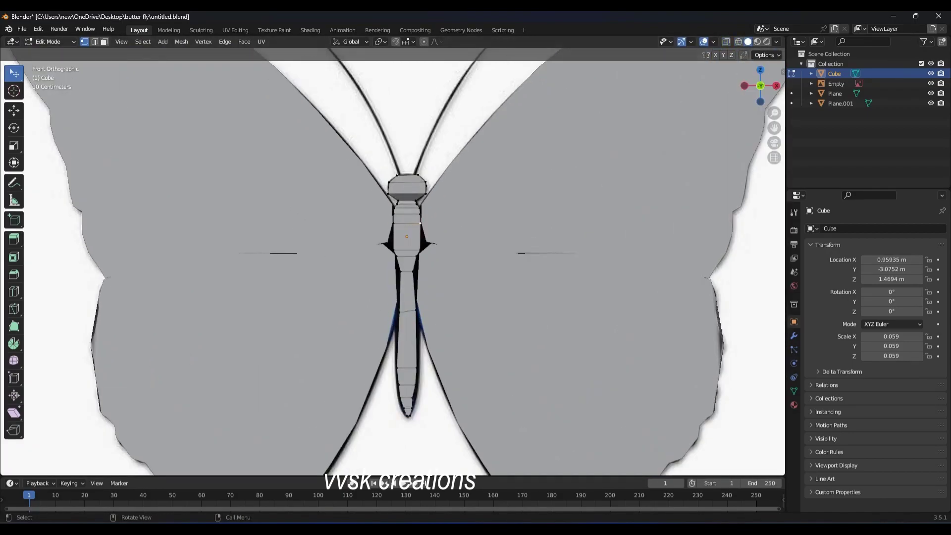
right_click(382, 244)
click(383, 244)
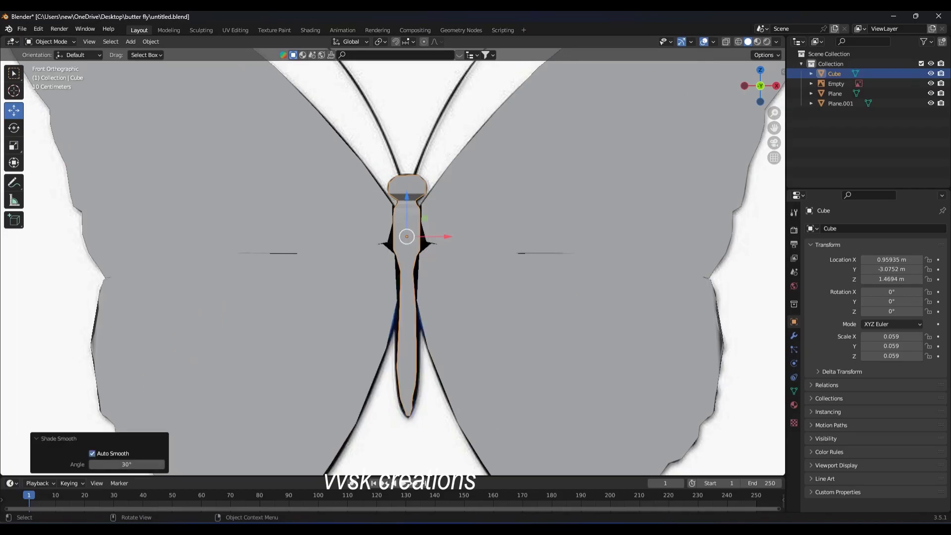
Try a Subdivision Surface modifier on the body, undo it, and return to front view
click(794, 335)
click(874, 228)
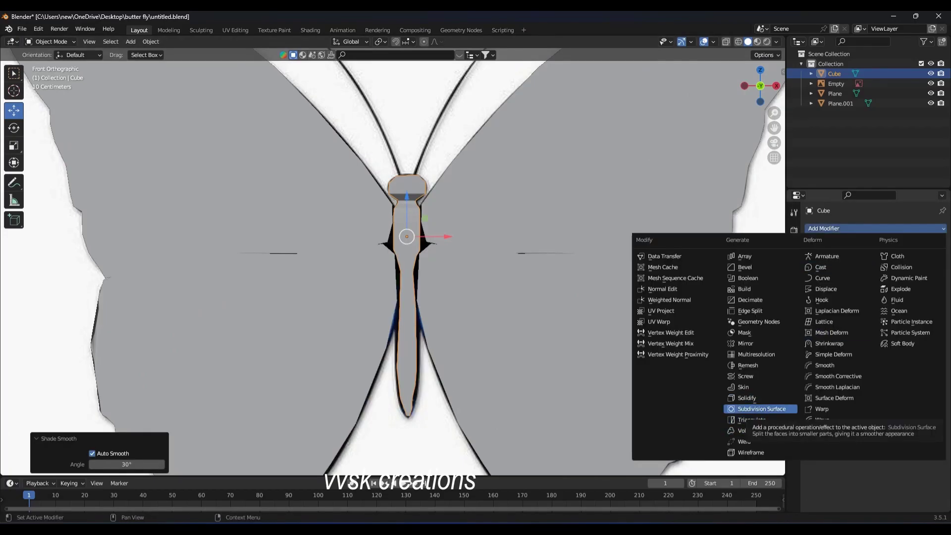
click(762, 409)
middle_drag(496, 248, 544, 223)
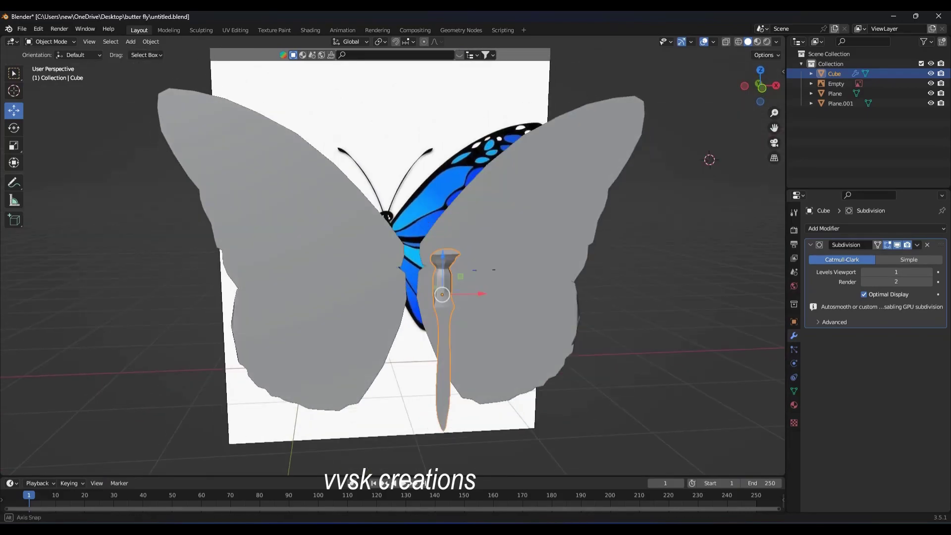
key(ctrl+z)
key(KP_1)
Give the body a new material whose base colour is an Image Texture using the butterfly image
scroll(392, 261, up, 1)
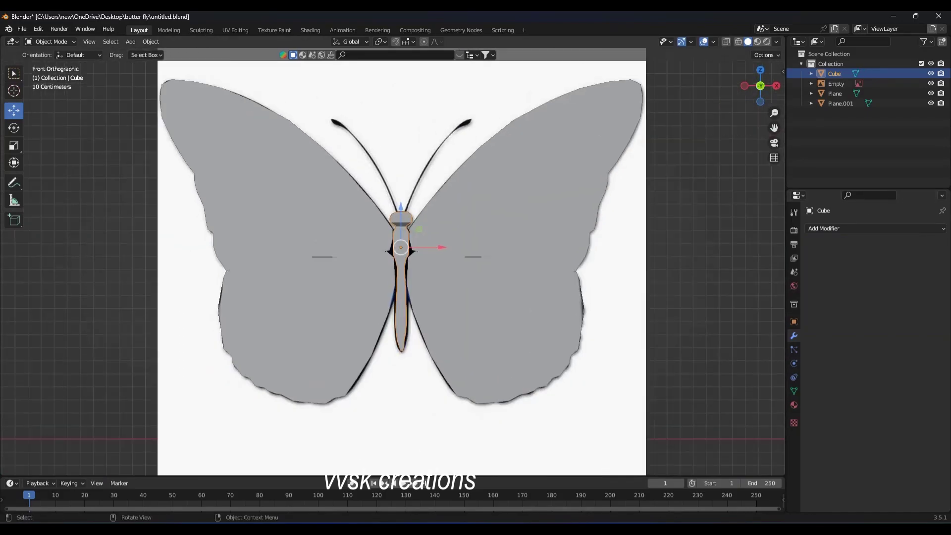
click(794, 405)
click(906, 270)
click(865, 375)
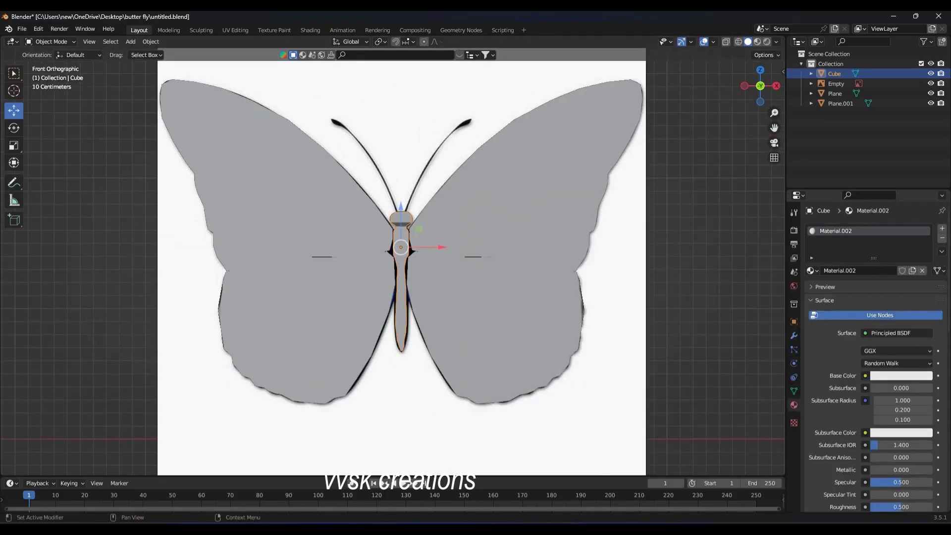
click(865, 375)
click(642, 288)
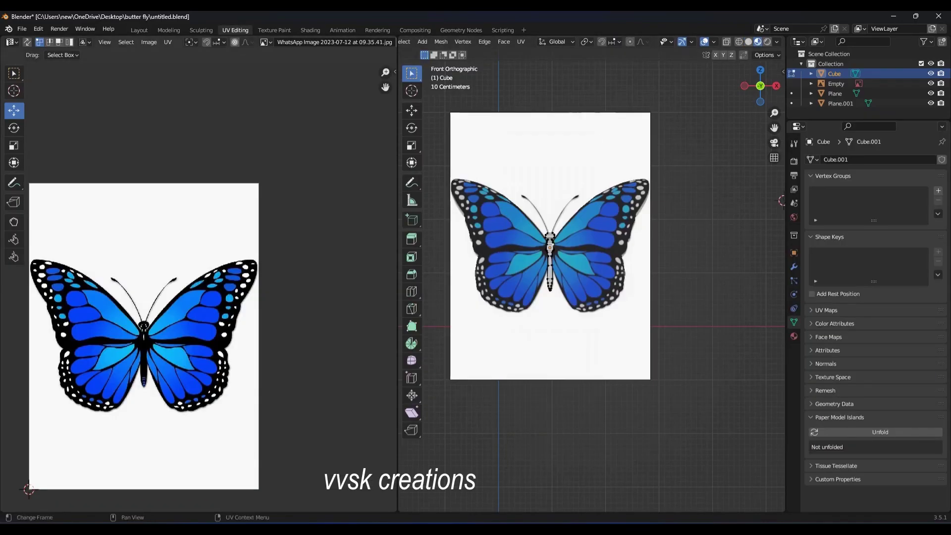
Box-select the whole body mesh and project its UVs from the front view
key(u)
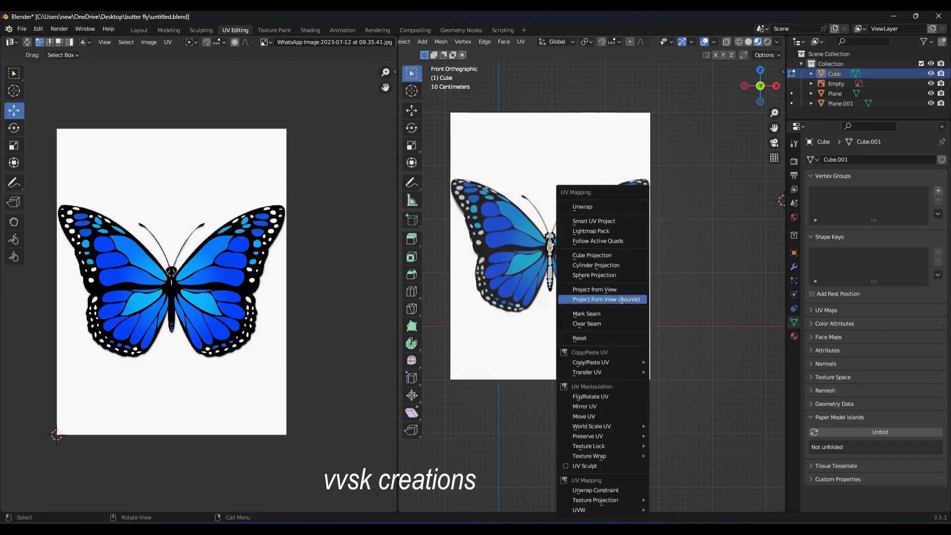
click(602, 298)
key(b)
drag(500, 187, 546, 230)
key(u)
click(574, 298)
Shrink the projected body UV island in the UV editor
scroll(198, 282, down, 1)
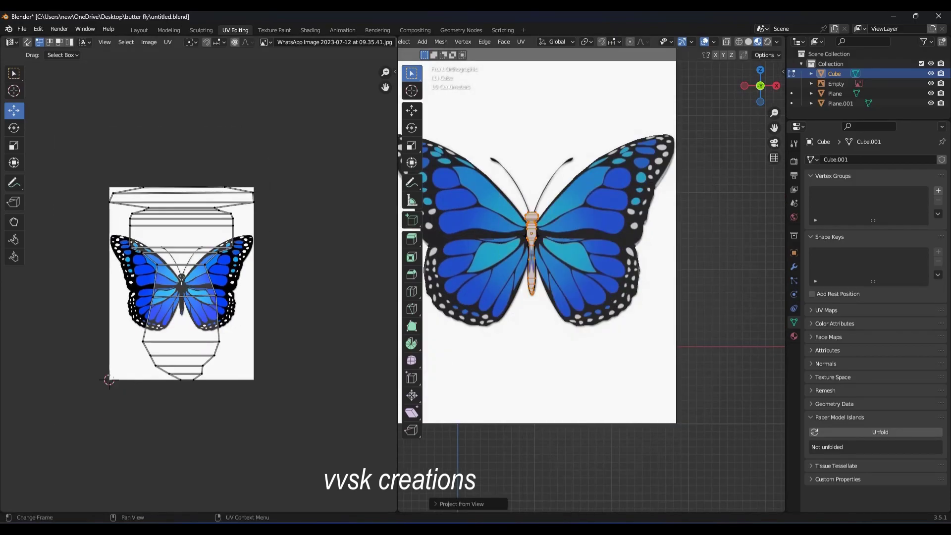
scroll(198, 282, down, 1)
key(s)
scroll(198, 280, up, 4)
scroll(198, 280, up, 2)
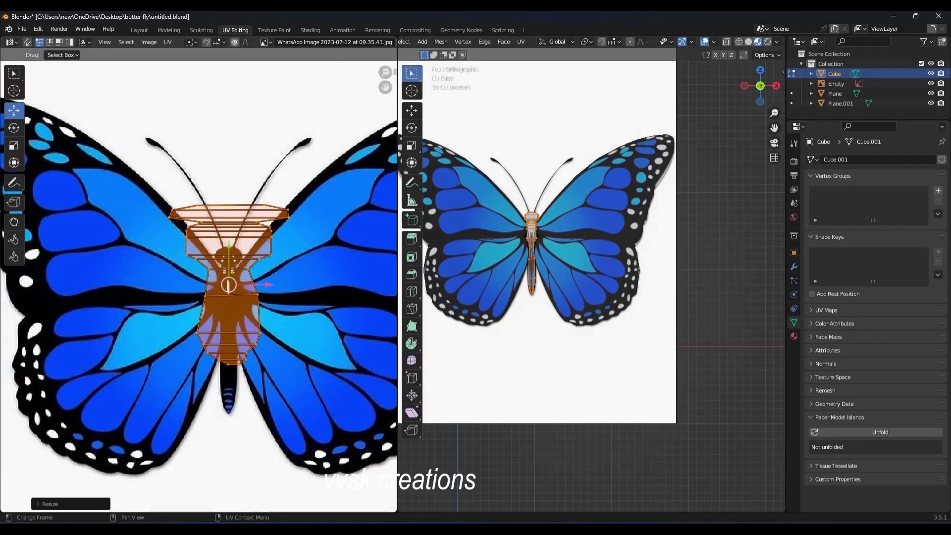
key(s)
key(Return)
Stretch the body UV island vertically and move it onto the pictured body
click(14, 145)
mouse_move(229, 238)
mouse_down()
mouse_move(252, 165)
mouse_move(245, 203)
mouse_up()
click(13, 110)
drag(229, 268, 228, 346)
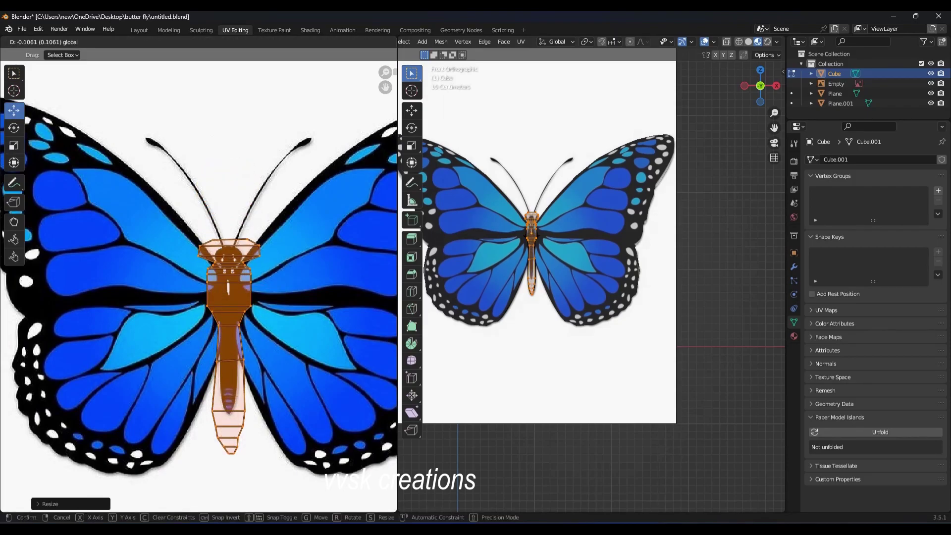
Narrow the UV island to fit the pictured body, then deselect and return to Layout
key(s)
key(Return)
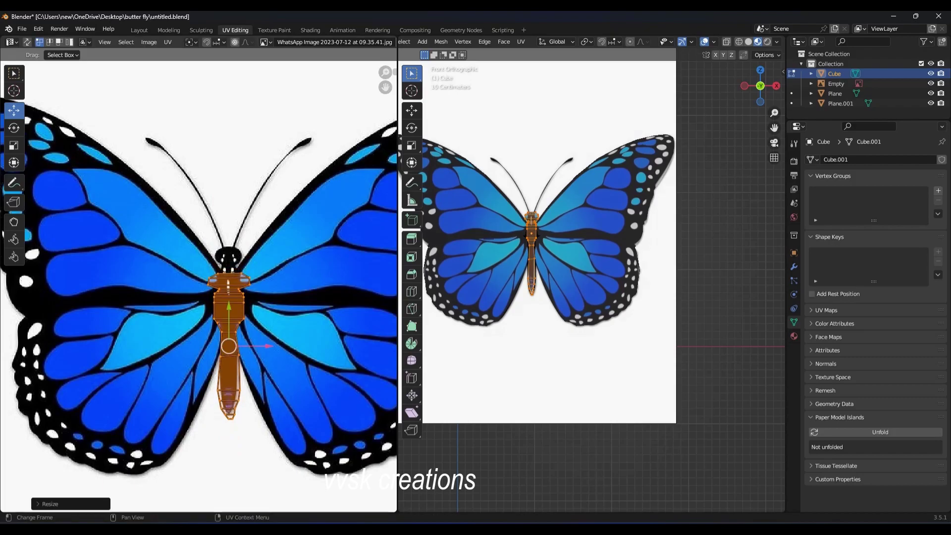
key(g)
key(Return)
key(alt+a)
scroll(593, 278, up, 4)
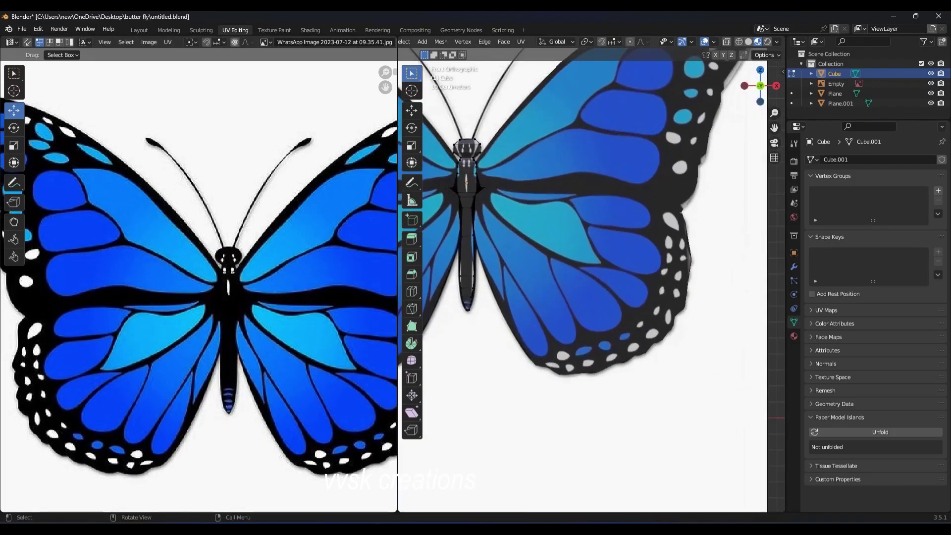
click(139, 30)
Switch the viewport to textured shading and orbit around the butterfly
click(758, 42)
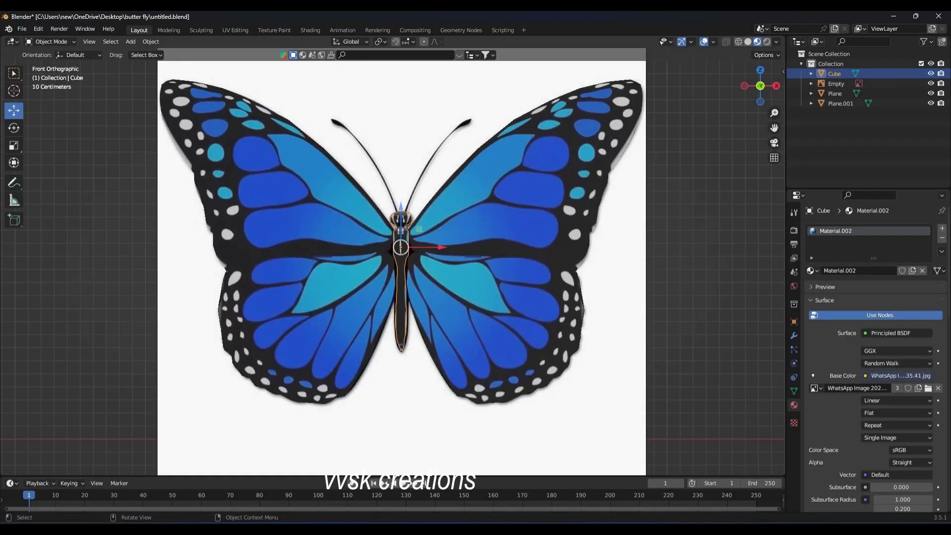
scroll(391, 262, down, 3)
middle_drag(544, 223, 575, 133)
middle_drag(396, 248, 346, 238)
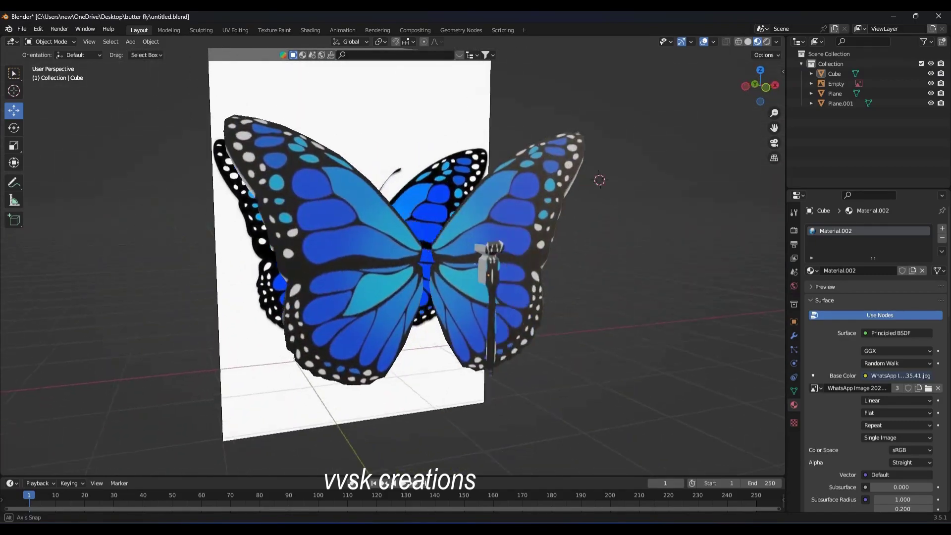
Move the butterfly body into place between the wings
click(473, 317)
key(g)
click(431, 277)
scroll(430, 278, up, 4)
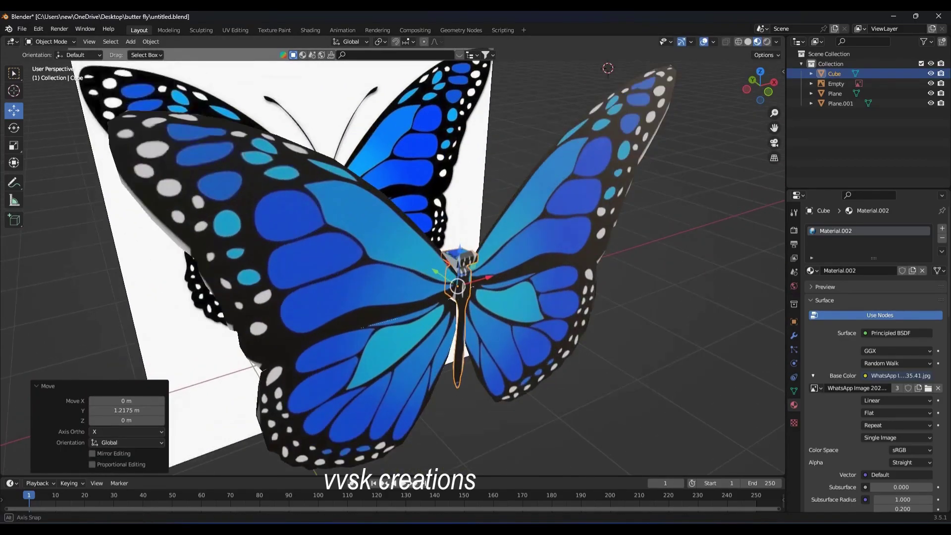
mouse_move(431, 277)
middle_down()
mouse_move(397, 248)
mouse_move(377, 278)
middle_up()
Select the wings and put the wing mesh into Edit Mode
click(495, 174)
key(Tab)
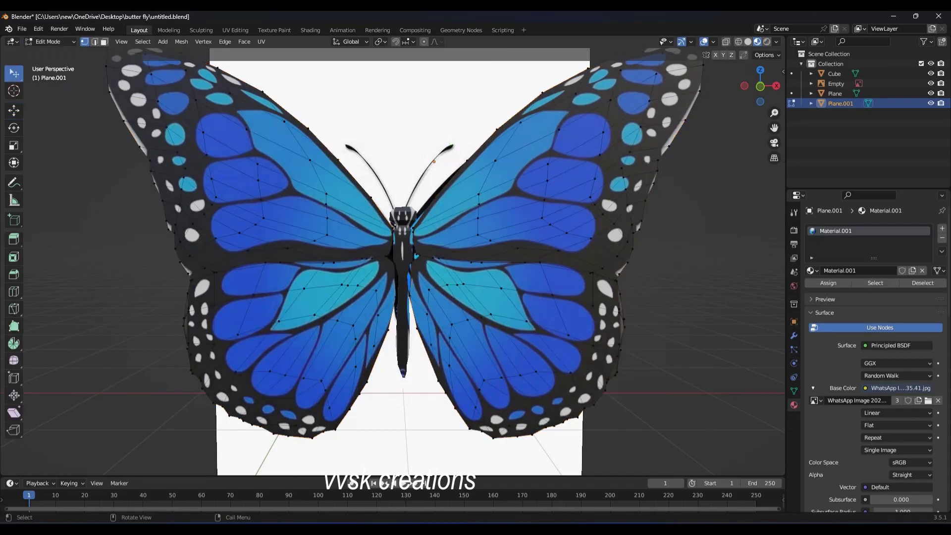
scroll(396, 247, down, 2)
scroll(396, 247, down, 2)
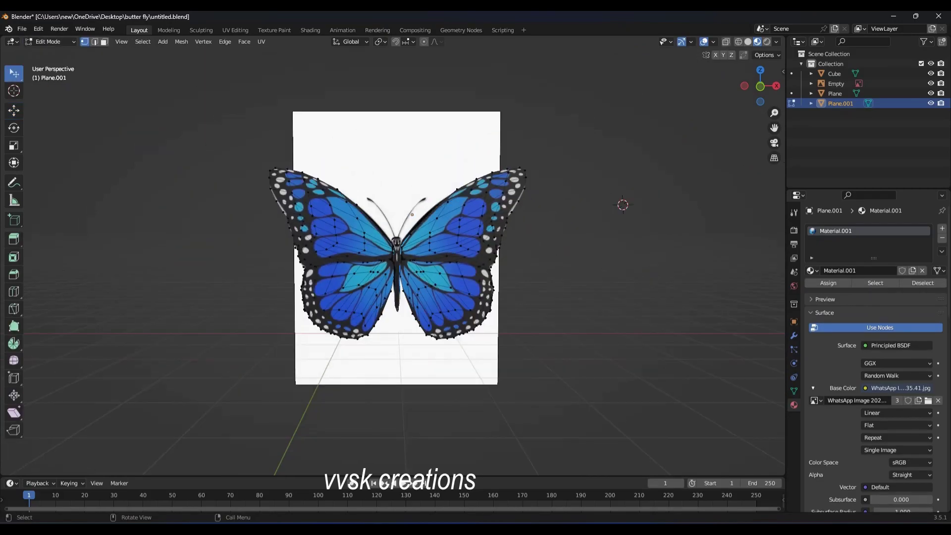
click(50, 41)
scroll(396, 248, up, 4)
scroll(396, 248, down, 4)
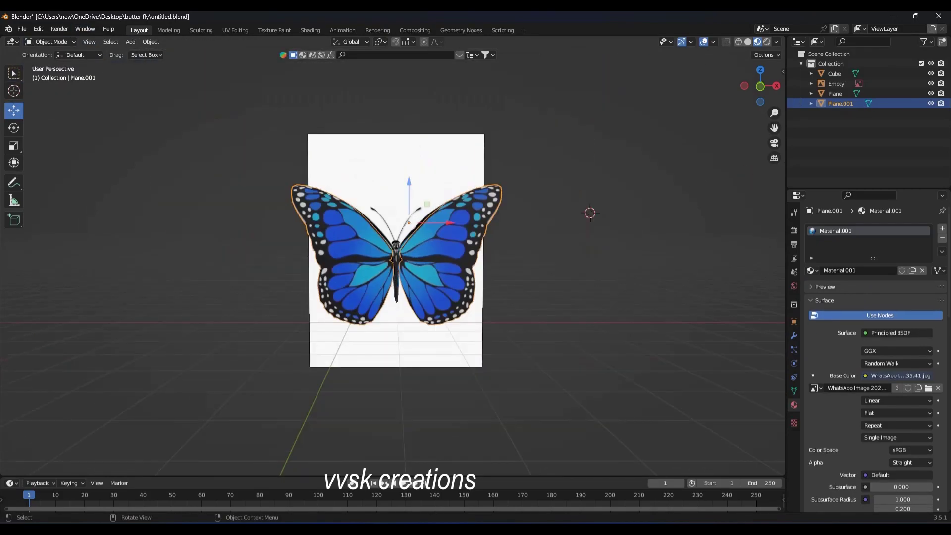
Scale the butterfly body down to 0.075 to fit the pictured body
click(398, 267)
scroll(397, 268, up, 3)
key(s)
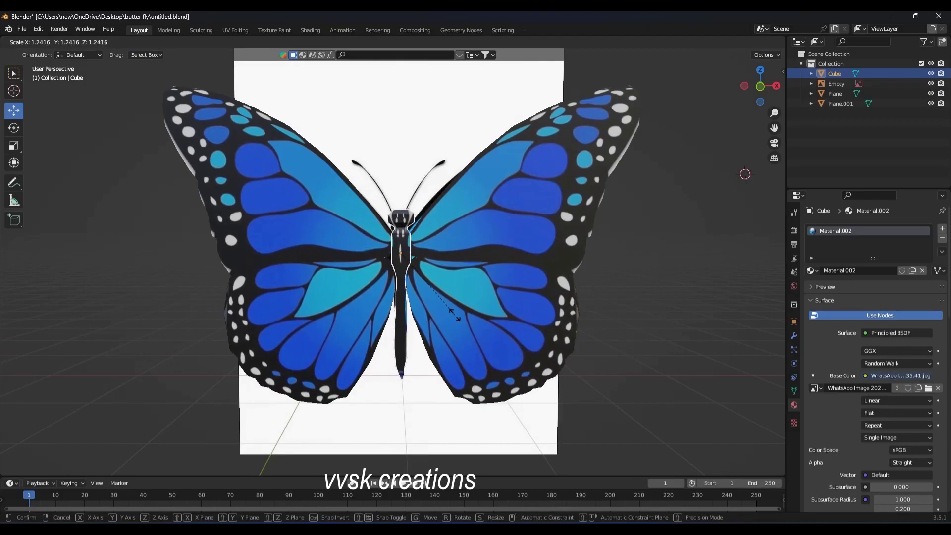
click(455, 314)
key(KP_1)
Select the butterfly body and view the whole butterfly from the front
scroll(396, 248, up, 2)
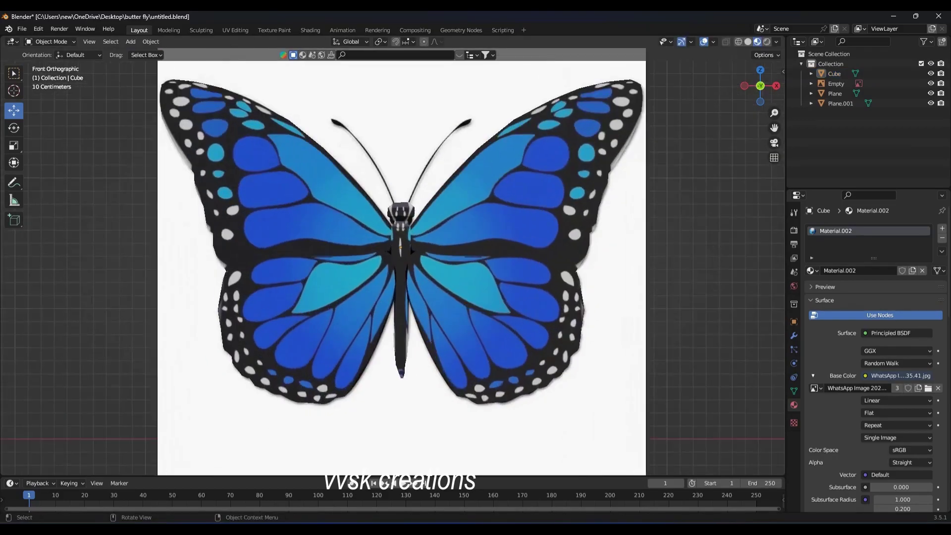
scroll(396, 248, up, 2)
middle_drag(396, 248, 396, 198)
click(391, 356)
mouse_move(396, 248)
middle_down()
mouse_move(396, 237)
mouse_move(397, 278)
middle_up()
key(KP_1)
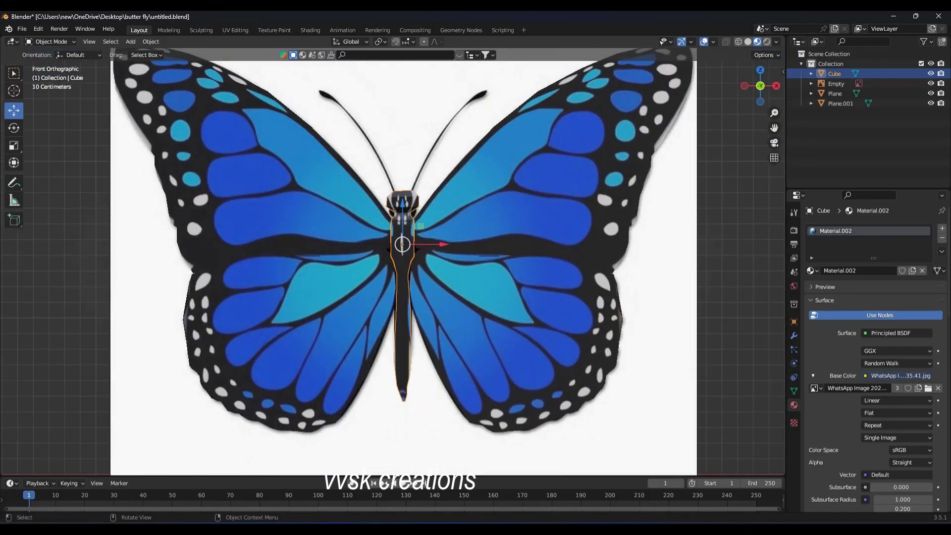
Show the body's Object transform properties and switch it into Edit Mode
click(794, 322)
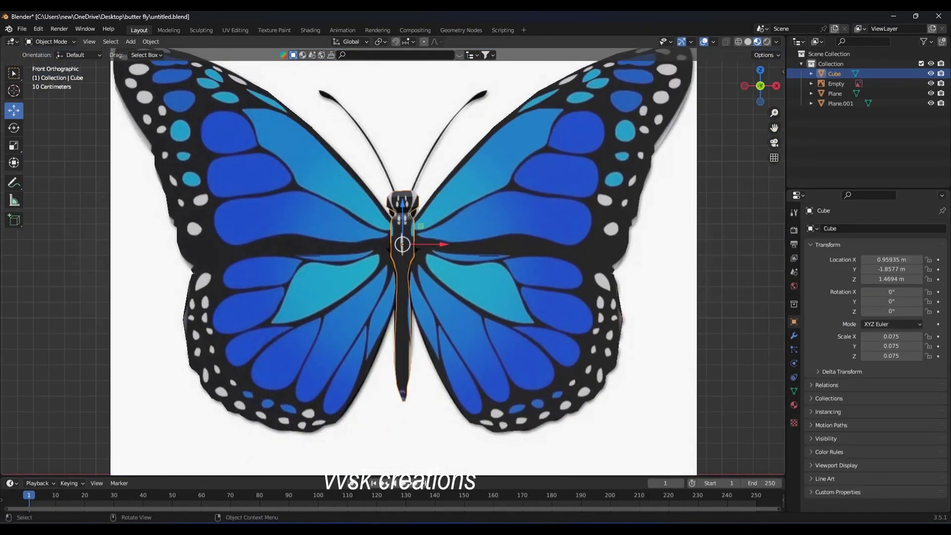
click(50, 42)
click(47, 64)
middle_drag(396, 247, 397, 278)
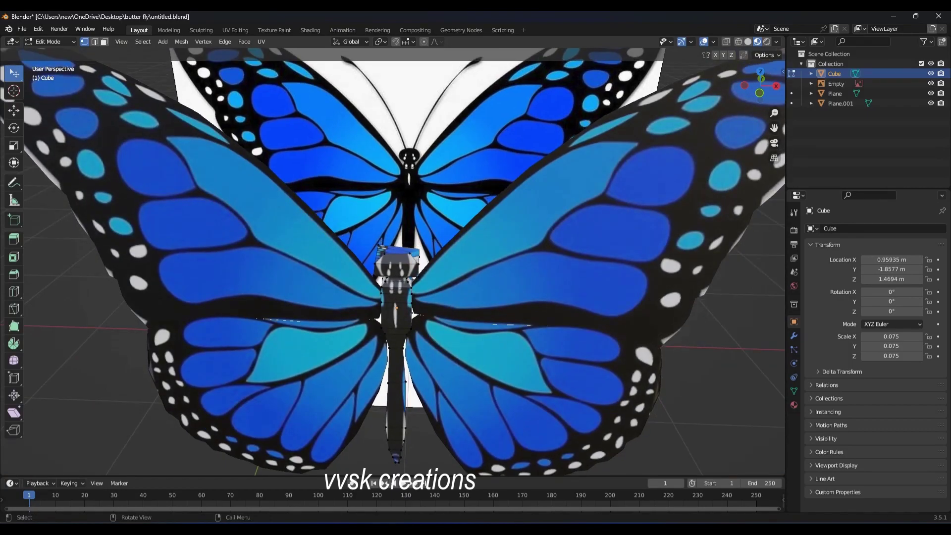
Add several centred loop cuts across the butterfly body mesh
scroll(396, 267, up, 5)
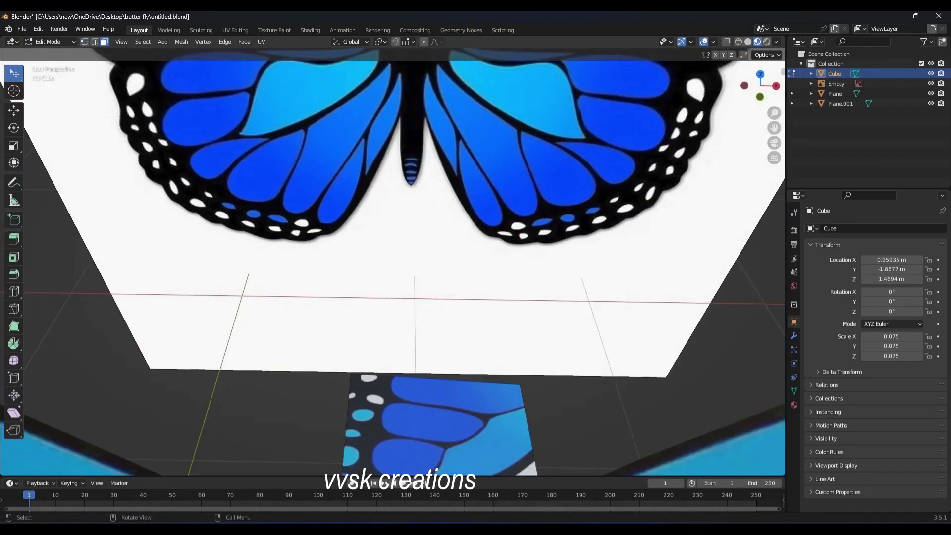
click(416, 208)
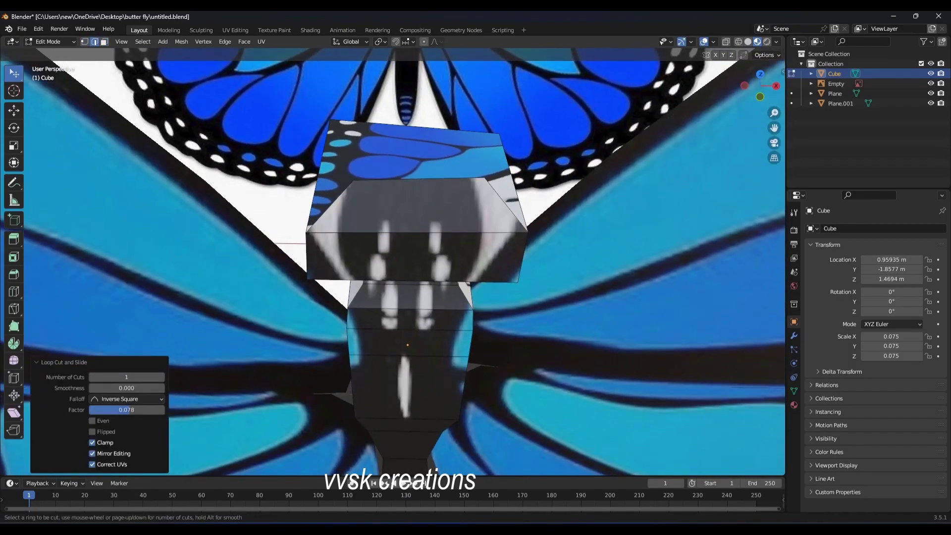
click(444, 232)
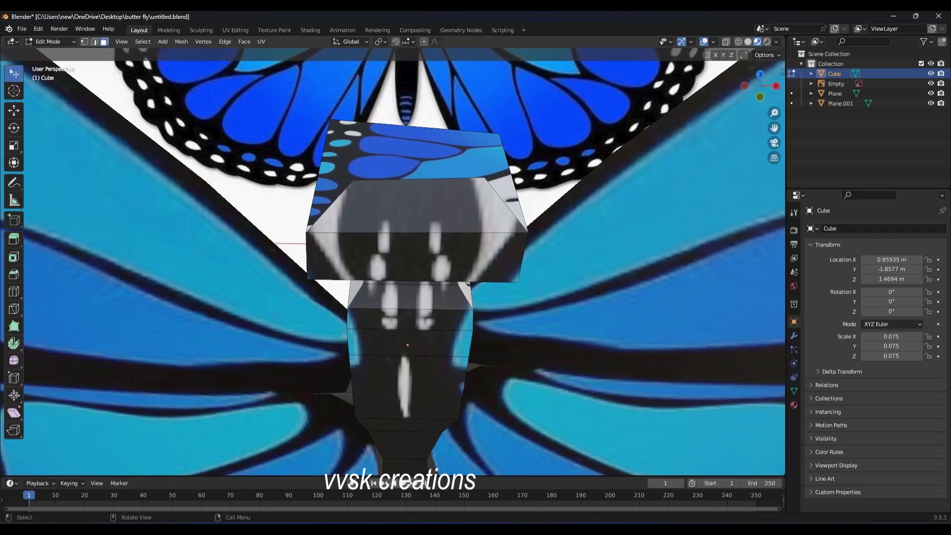
key(Return)
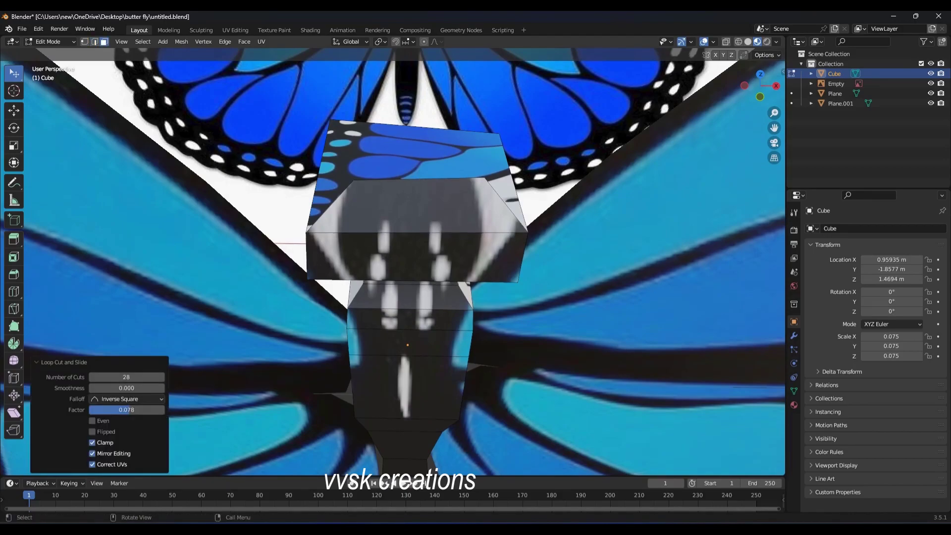
shift+middle_drag(406, 248, 406, 351)
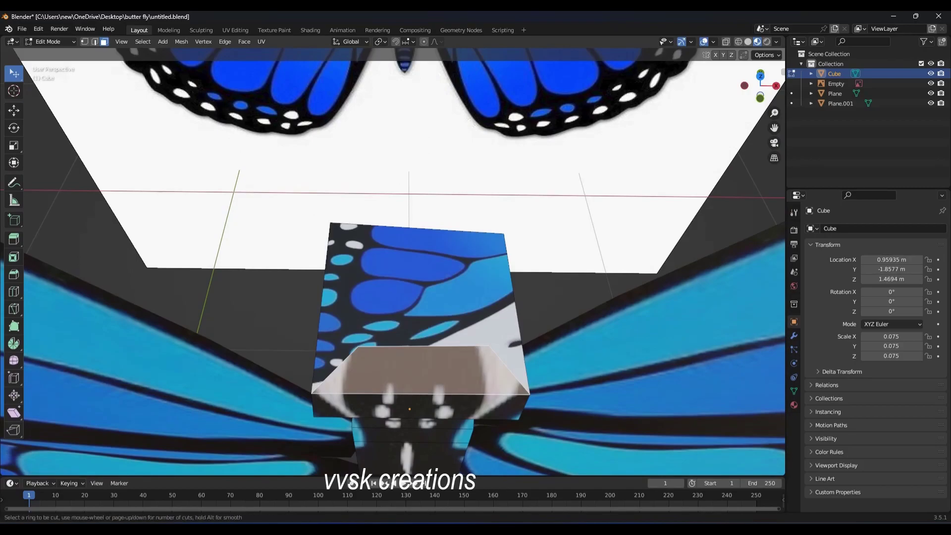
click(405, 347)
right_click(405, 346)
Switch to edge select mode and the front orthographic view
scroll(411, 322, up, 3)
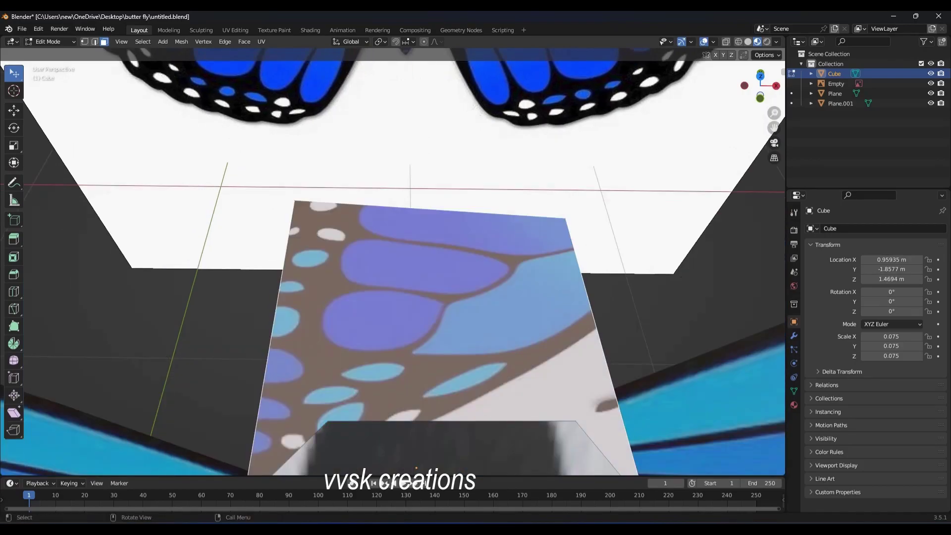
key(2)
scroll(411, 297, down, 2)
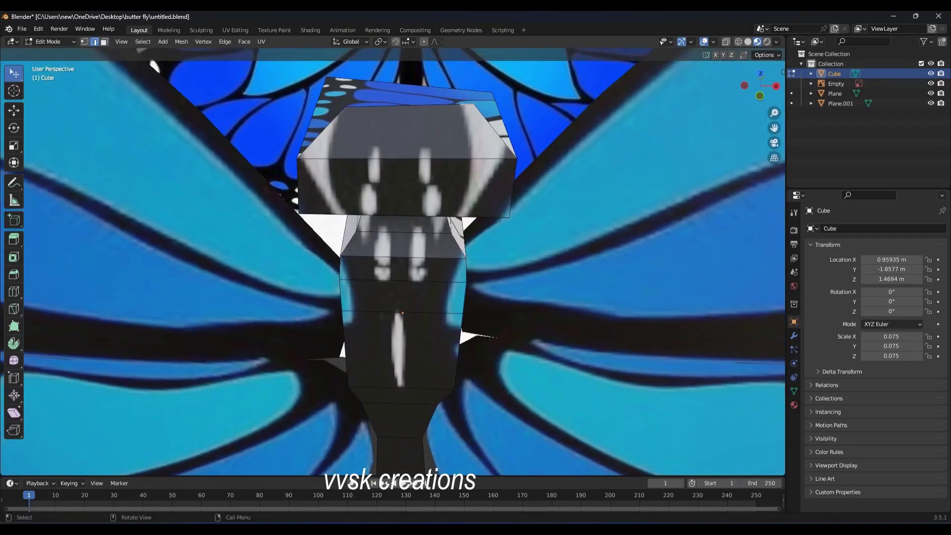
key(KP_1)
scroll(396, 248, down, 1)
Extrude a new section from the body and enlarge it to 1.754
key(g)
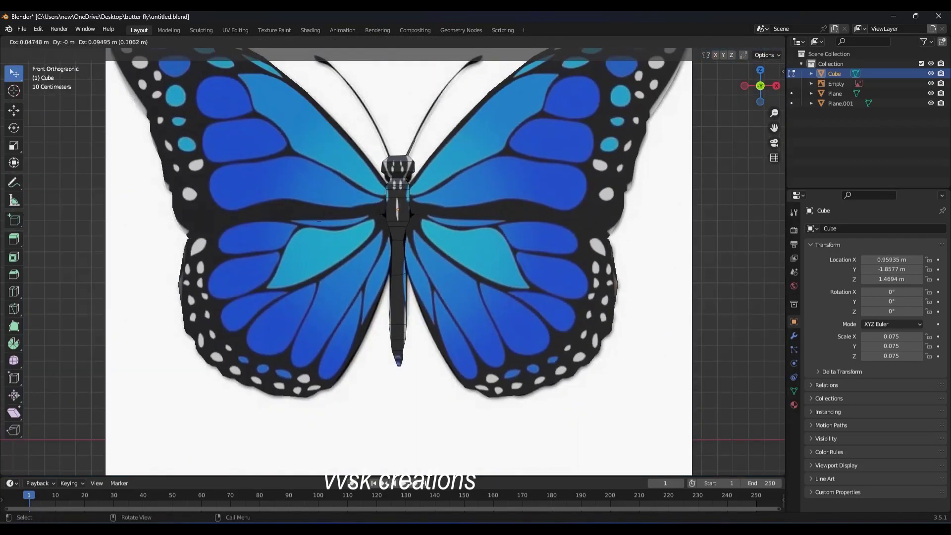
key(Return)
key(e)
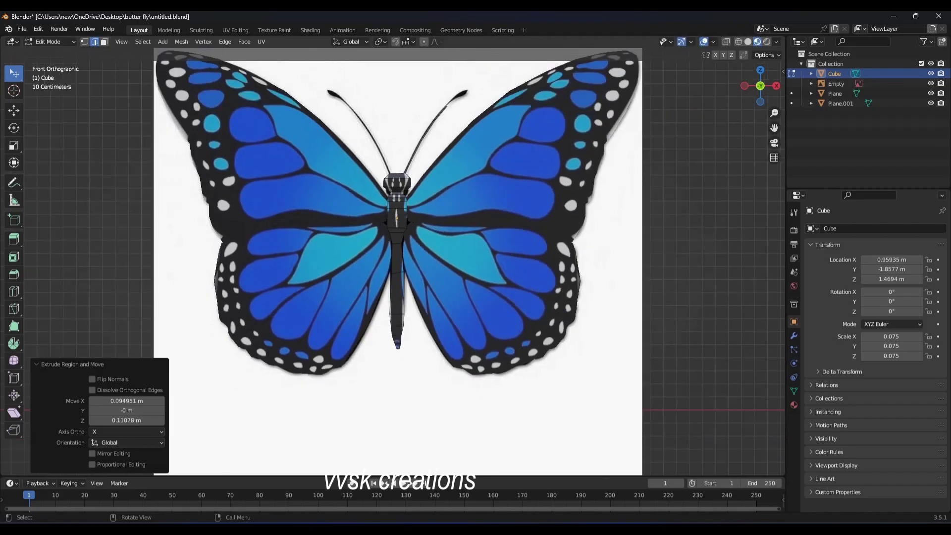
scroll(396, 248, down, 1)
scroll(397, 248, down, 1)
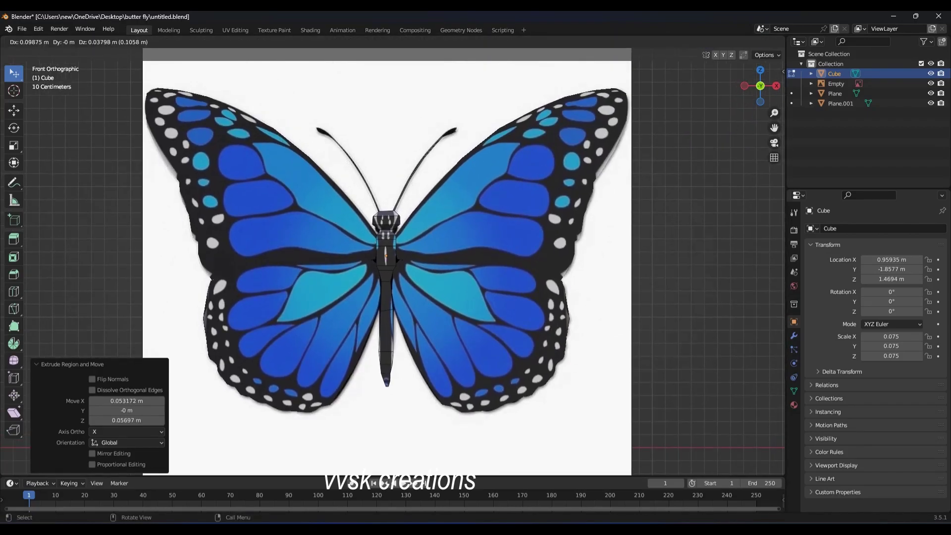
key(Return)
key(s)
key(Return)
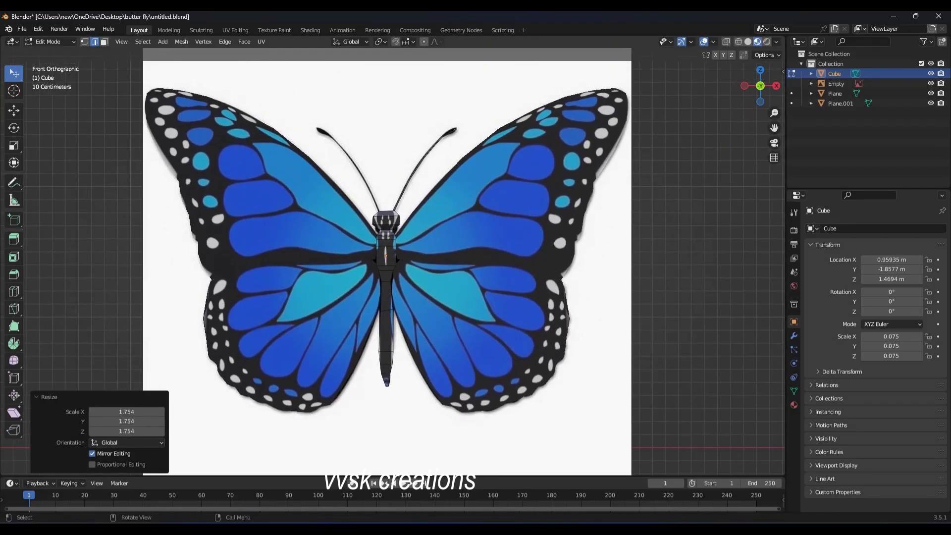
Add another loop cut on the body and return to the front view
middle_drag(391, 262, 446, 223)
scroll(391, 263, up, 5)
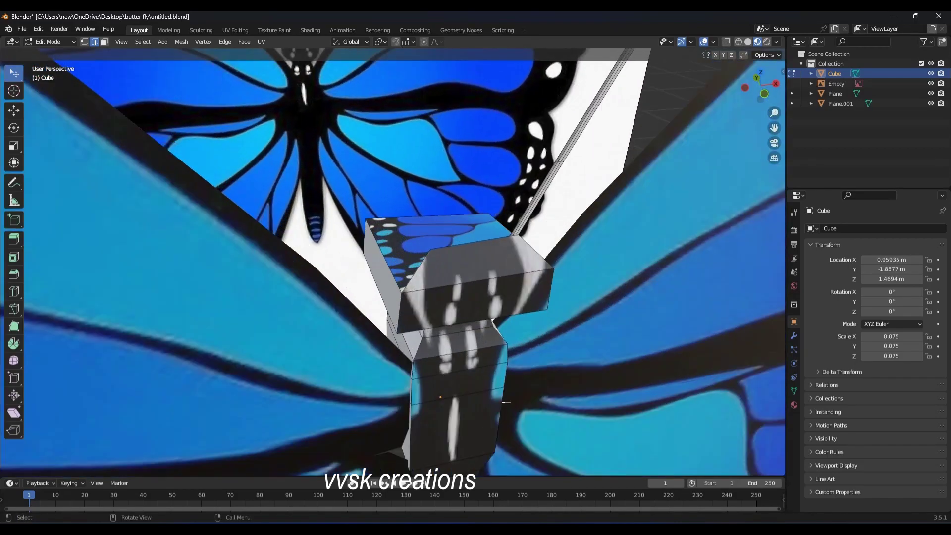
scroll(391, 263, up, 3)
scroll(505, 403, down, 5)
ctrl+click(505, 403)
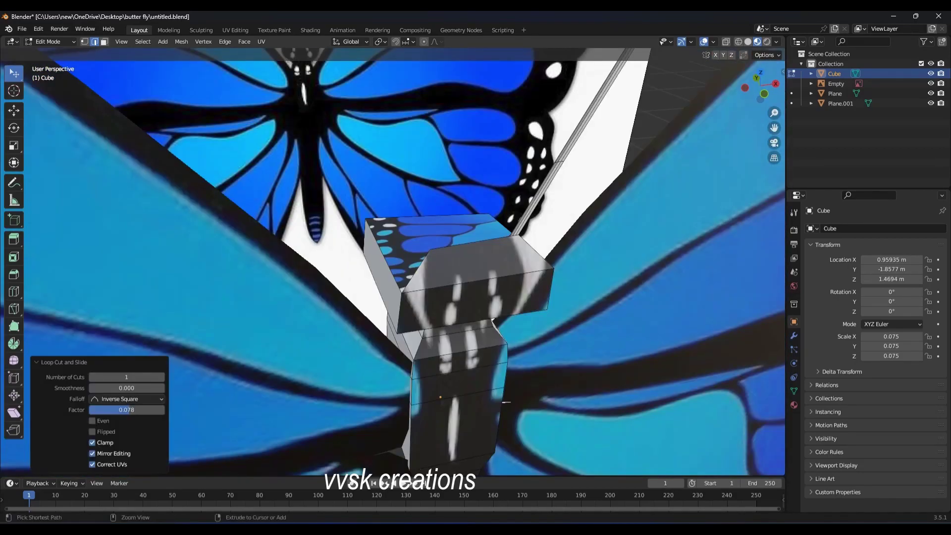
scroll(505, 403, up, 4)
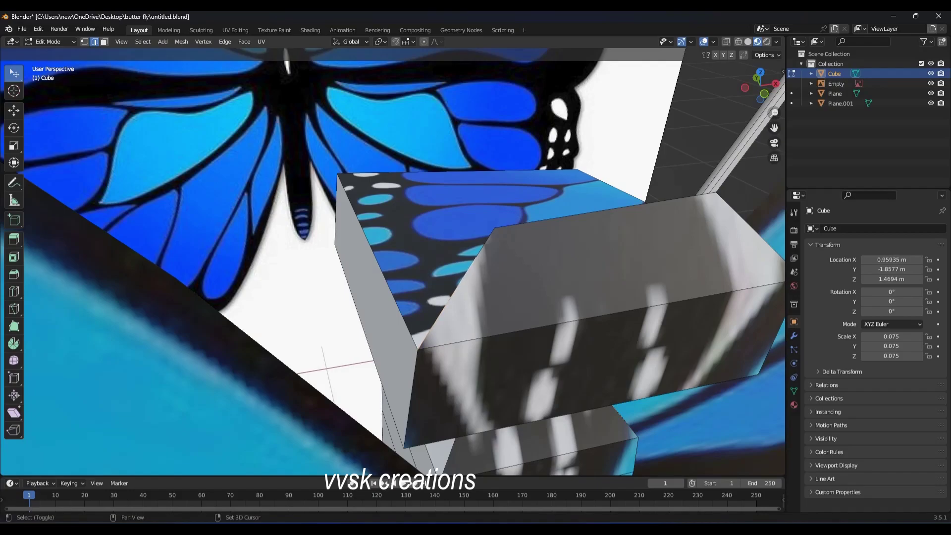
key(KP_1)
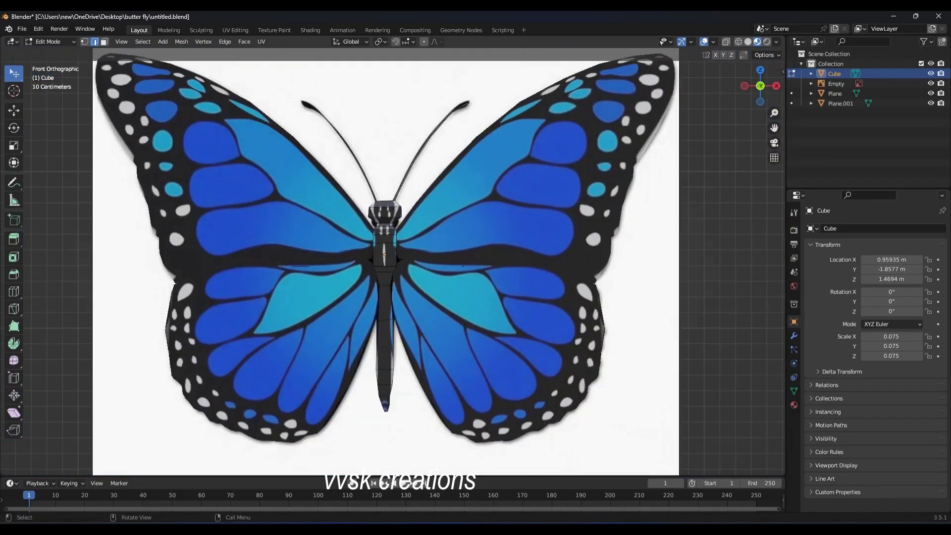
Shrink the selected section to 0.923 and move it into place
key(s)
key(Return)
key(g)
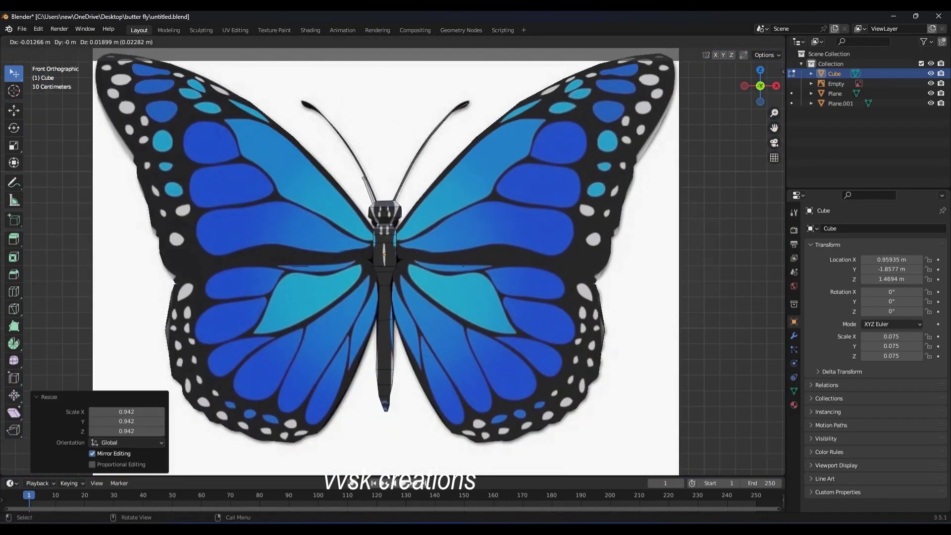
key(Return)
Extrude and reposition two more body sections, then go back to Object Mode
key(e)
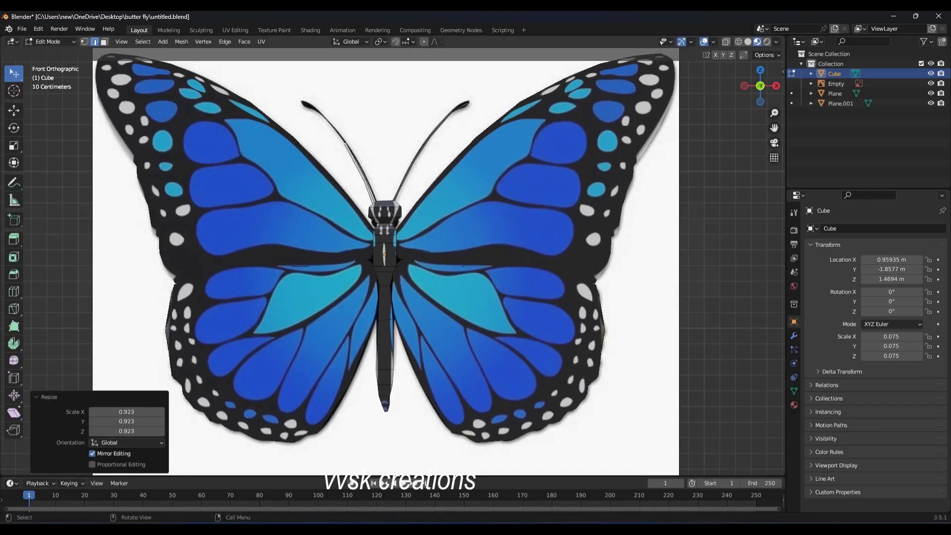
key(Return)
key(e)
key(Return)
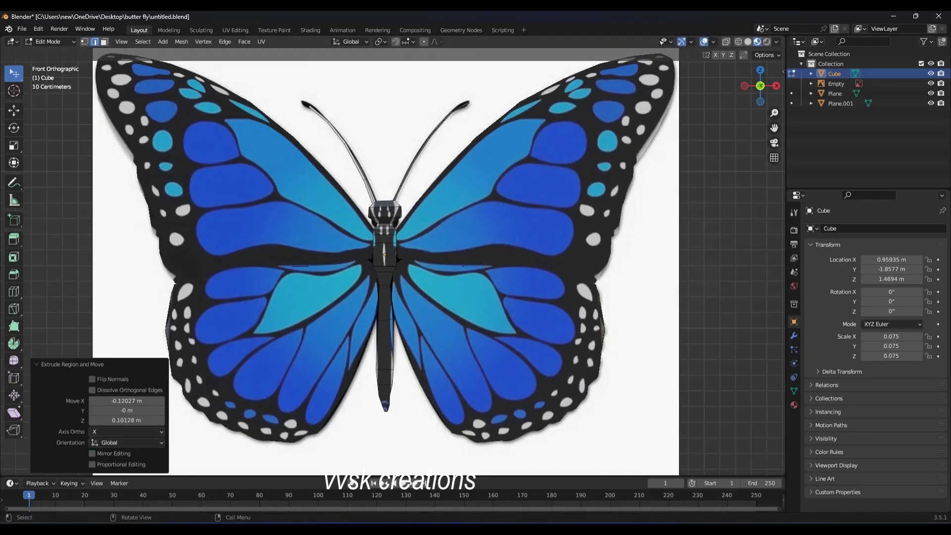
key(g)
key(Return)
key(g)
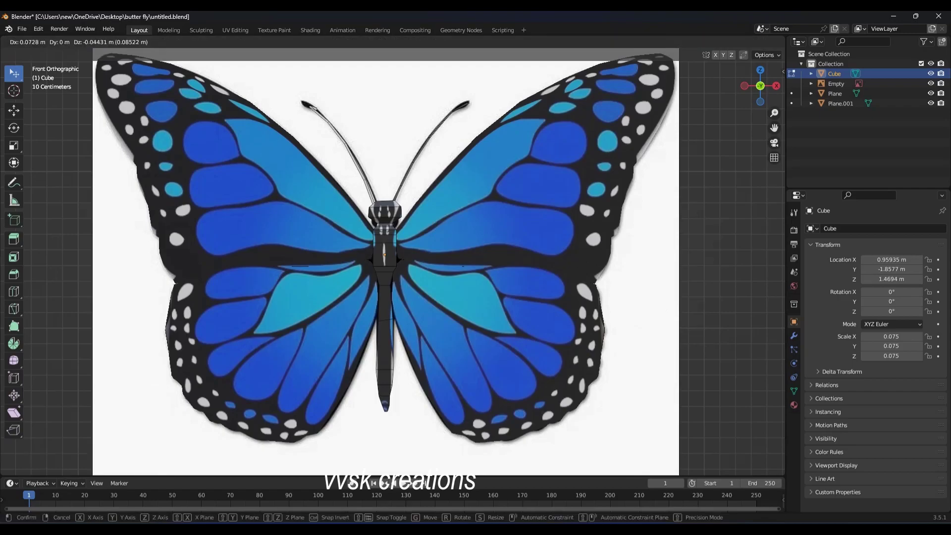
key(Return)
key(Tab)
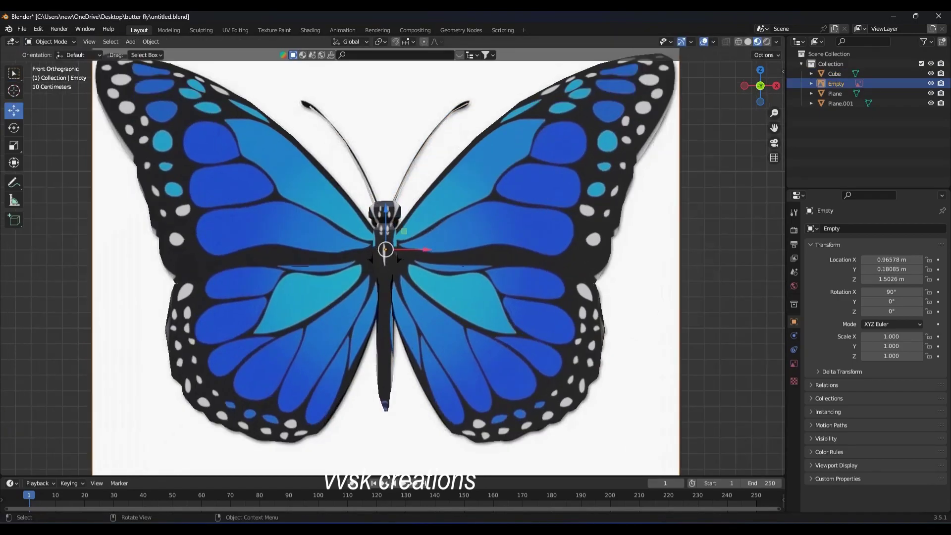